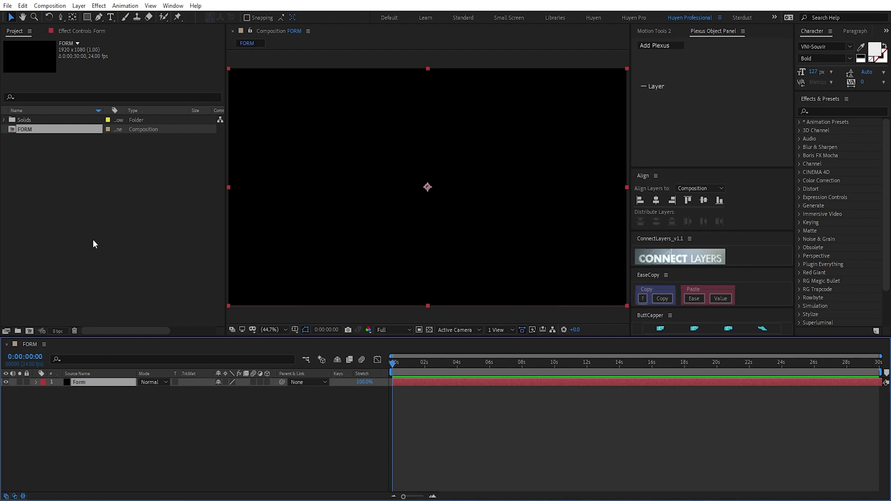
Step: Apply RG Trapcode Form and in Designer keep the Box - Grid form with XYZ Individual sizing
left_click(99, 6)
mouse_move(150, 248)
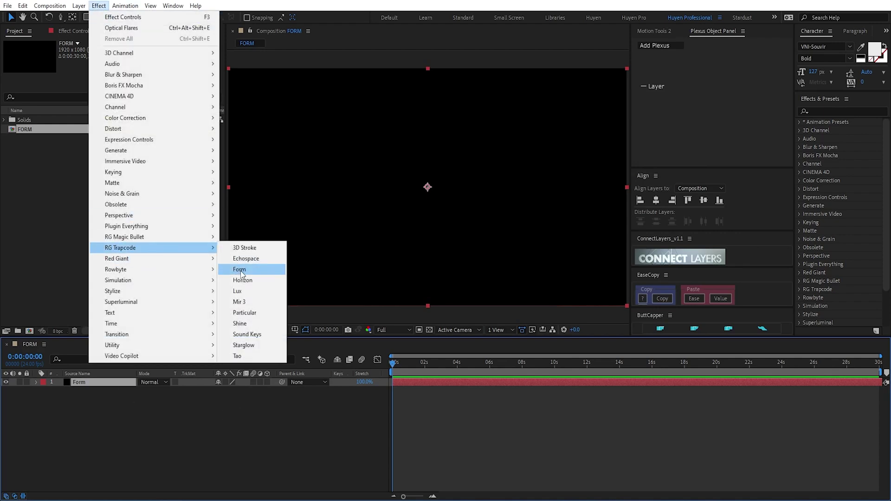
left_click(240, 270)
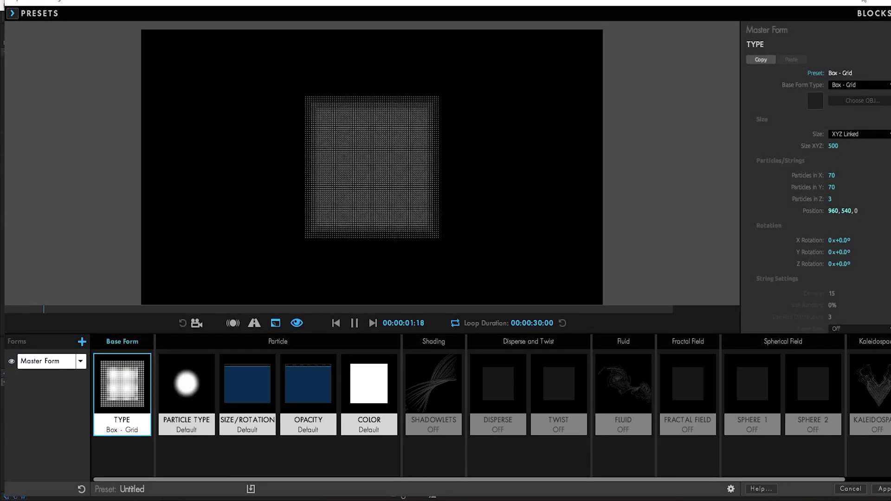
left_click(823, 82)
left_click(826, 89)
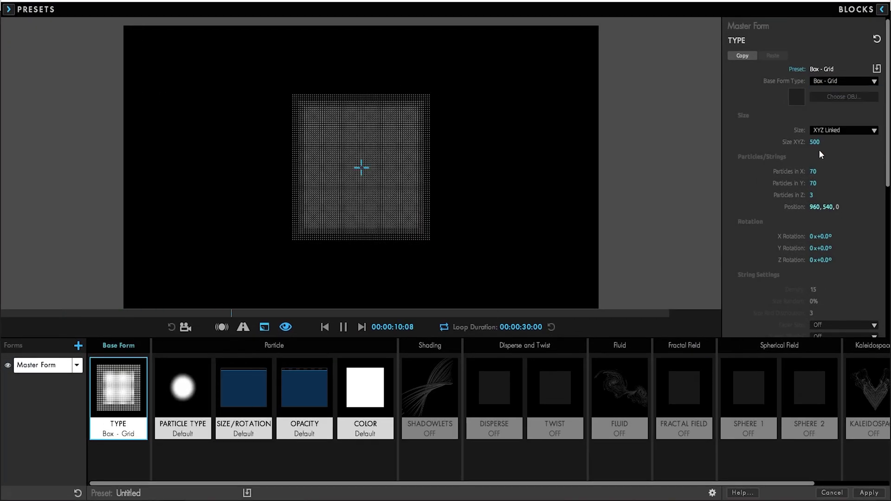
left_click(840, 130)
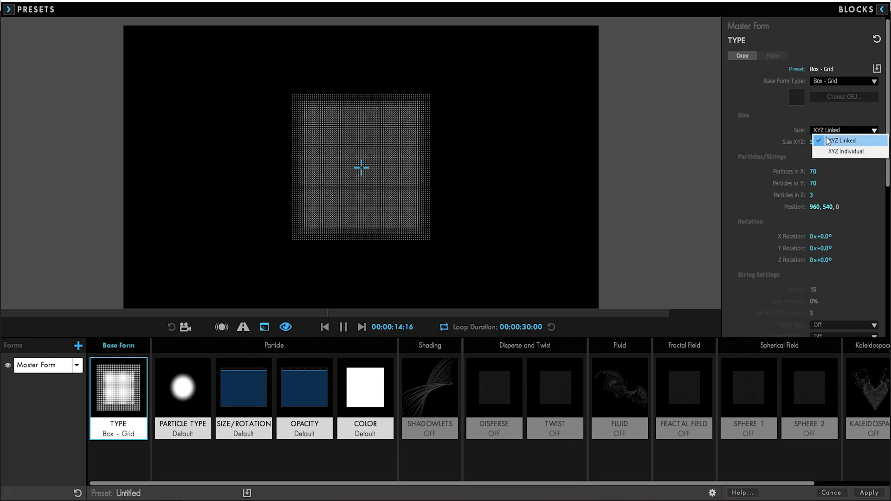
left_click(835, 151)
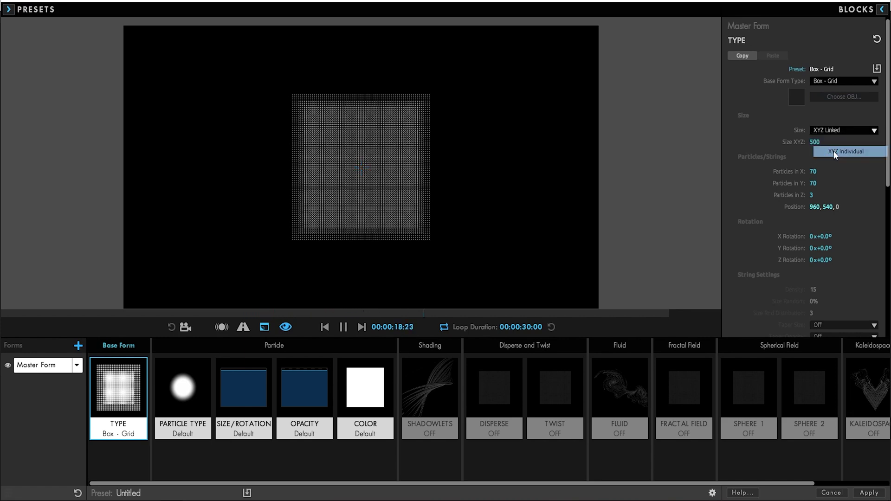
Step: Size the grid 2000 × 1000 with 500 particles in X and 1 in Z
left_click_drag(815, 142, 801, 130)
type("2000")
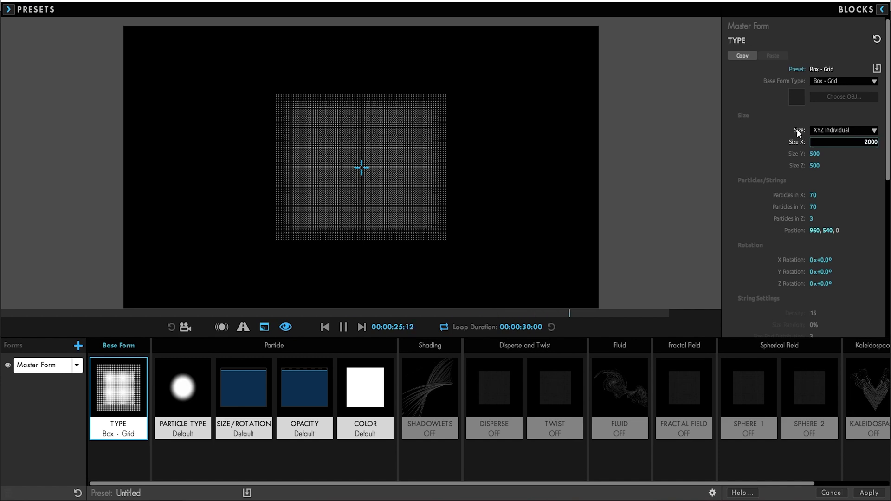
key("Tab")
type("1000")
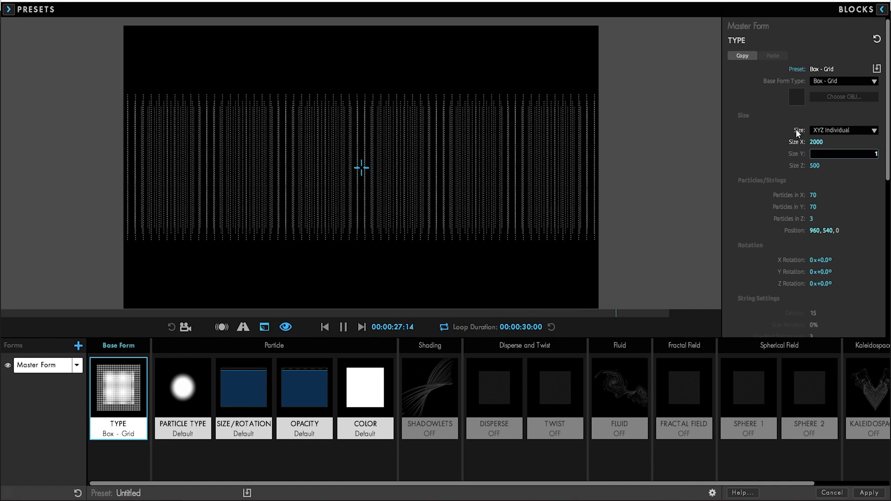
key("Tab")
key("Tab")
key("Tab")
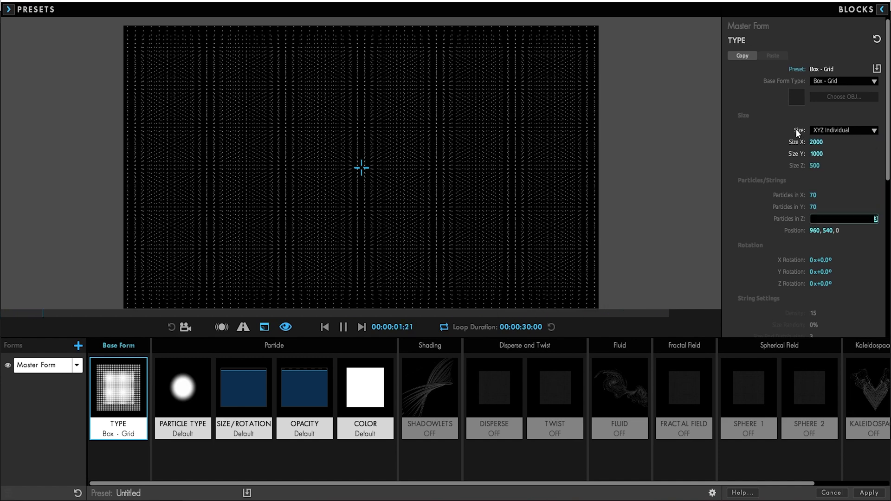
type("1")
key("Tab")
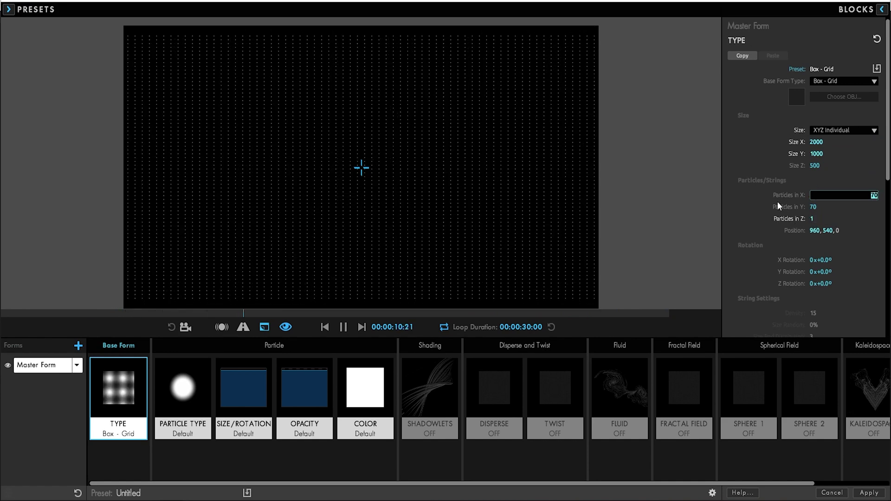
type("500")
key("Return")
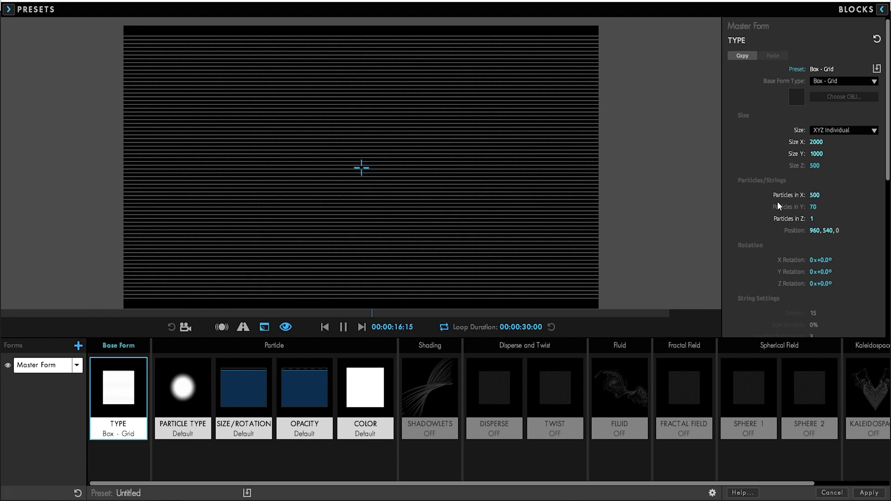
Step: Rotate the grid 90° on X, collapsing it into one horizontal line
left_click(829, 263)
key("Return")
scroll(836, 246, "down", 5)
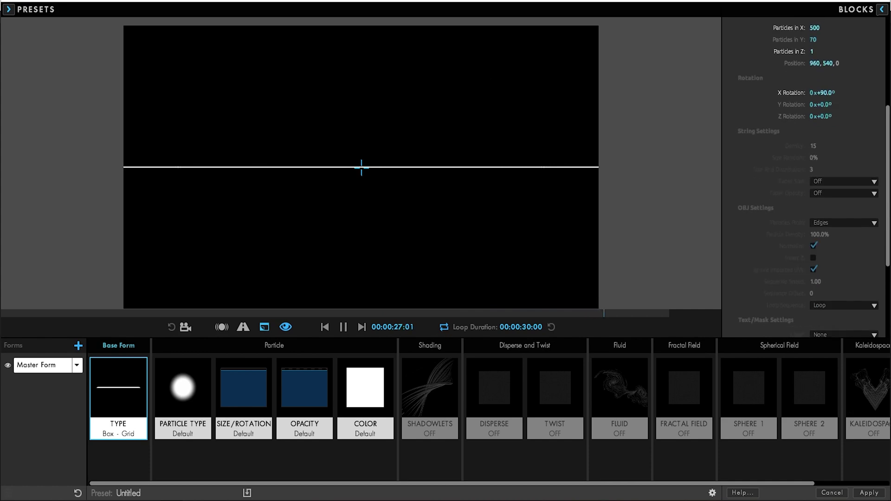
left_click(160, 403)
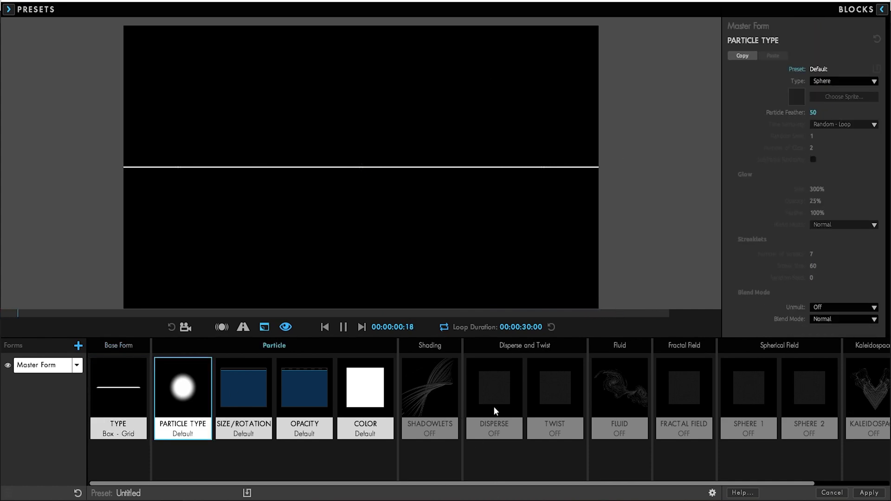
Step: Switch Fractal Field displacement to per-axis and set Y Displace to 300
left_click(694, 406)
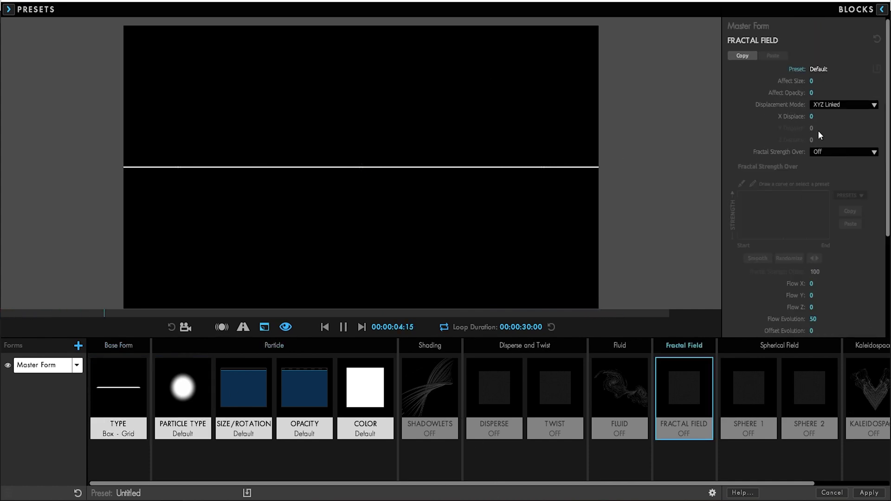
left_click(830, 107)
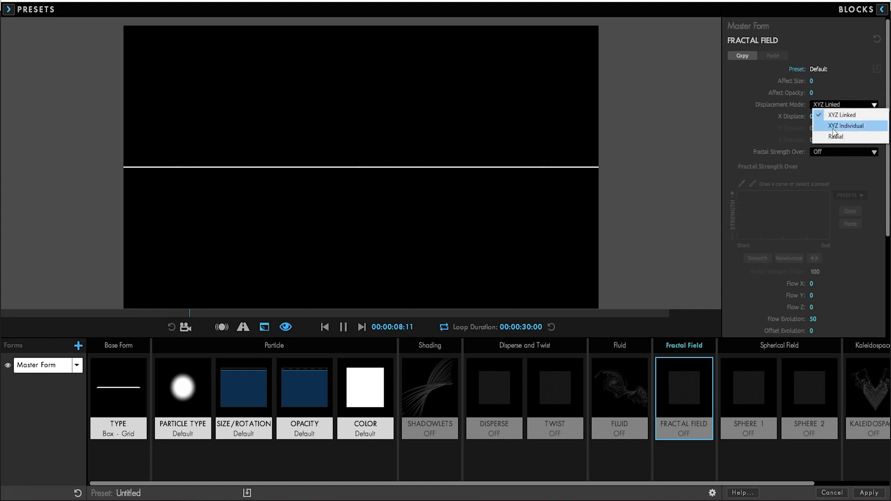
left_click(834, 127)
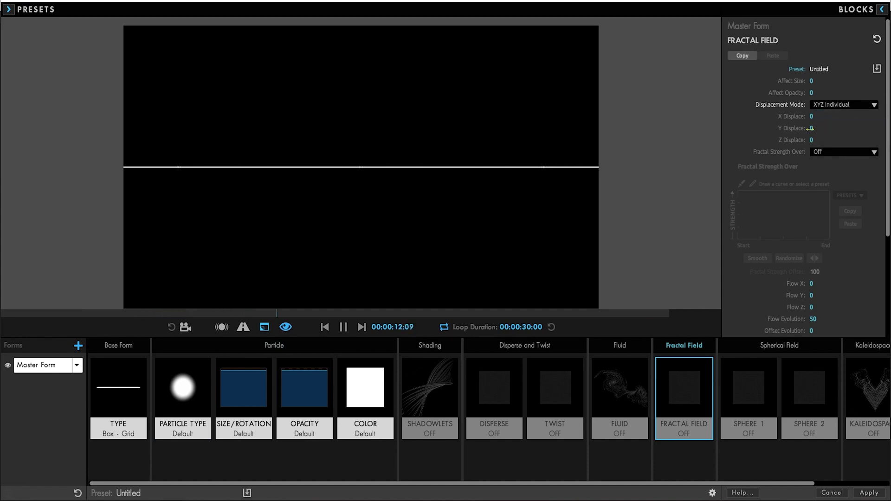
left_click_drag(810, 128, 815, 129)
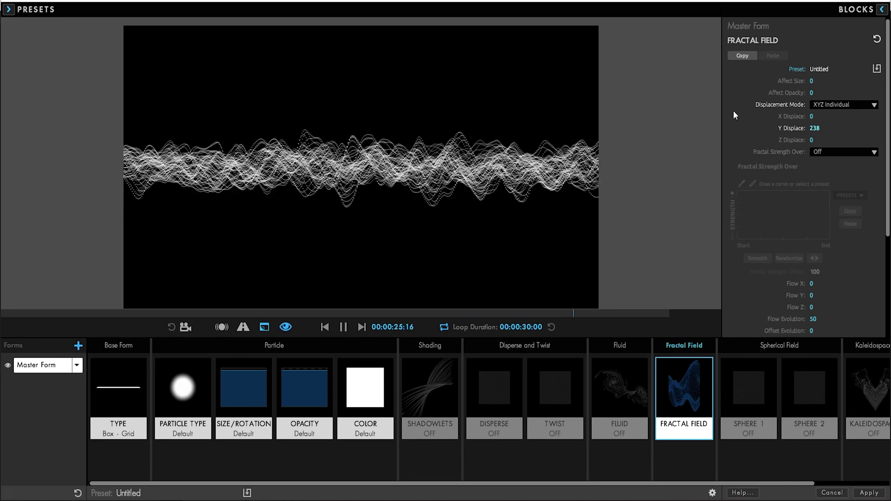
left_click(815, 128)
type("300")
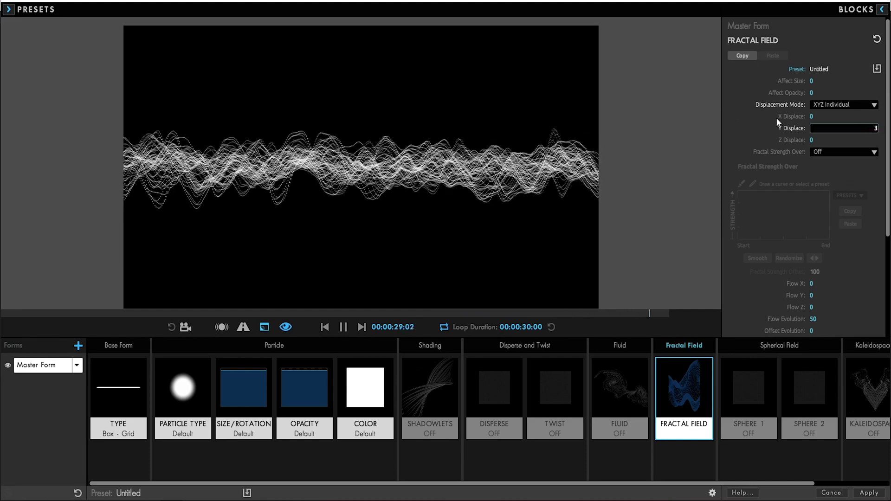
key("Return")
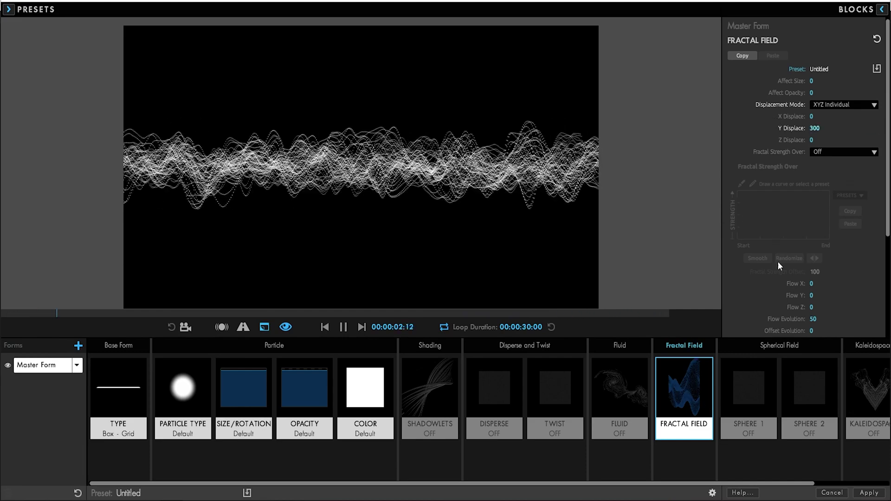
Step: Set Flow X 150, a looping Loop Time of 30, and F Scale 3.0
left_click(812, 283)
type("150")
key("Tab")
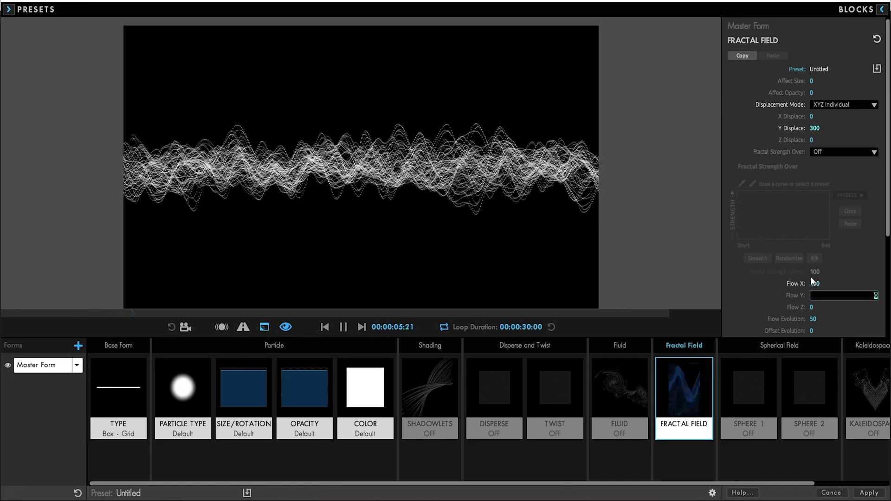
scroll(850, 328, "down", 3)
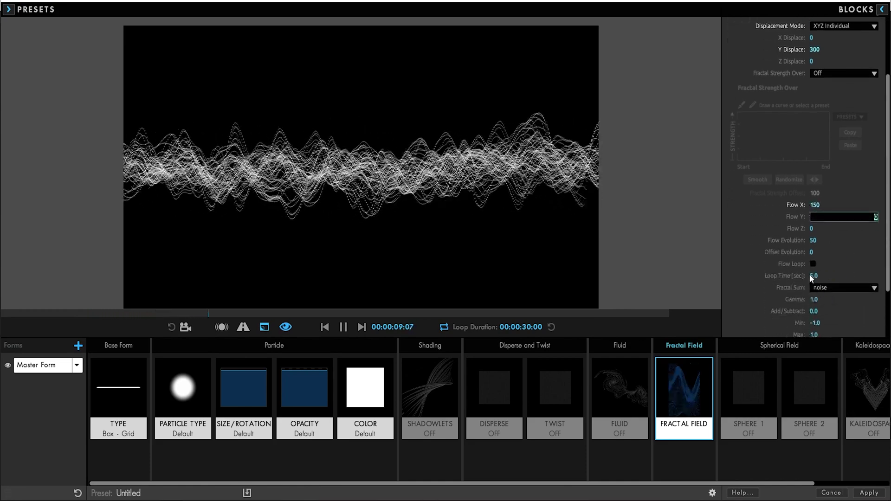
left_click(810, 276)
type("30")
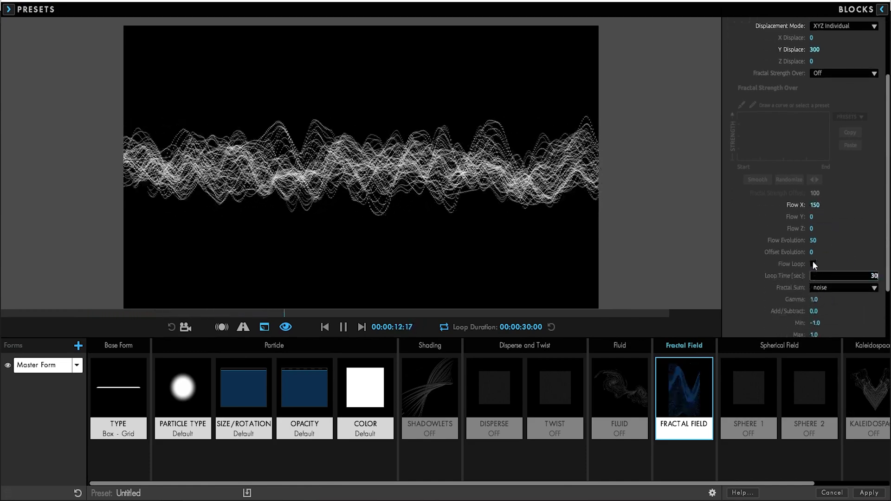
left_click(813, 264)
scroll(859, 275, "down", 2)
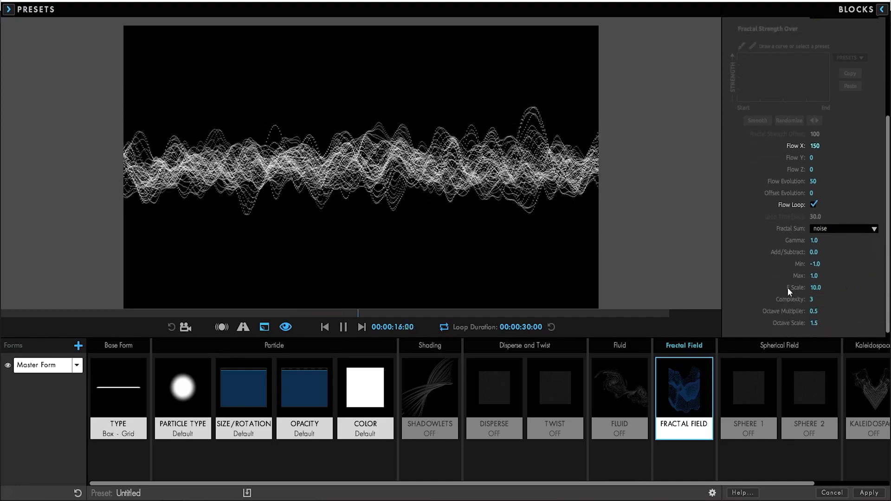
left_click(816, 288)
type("3")
key("Tab")
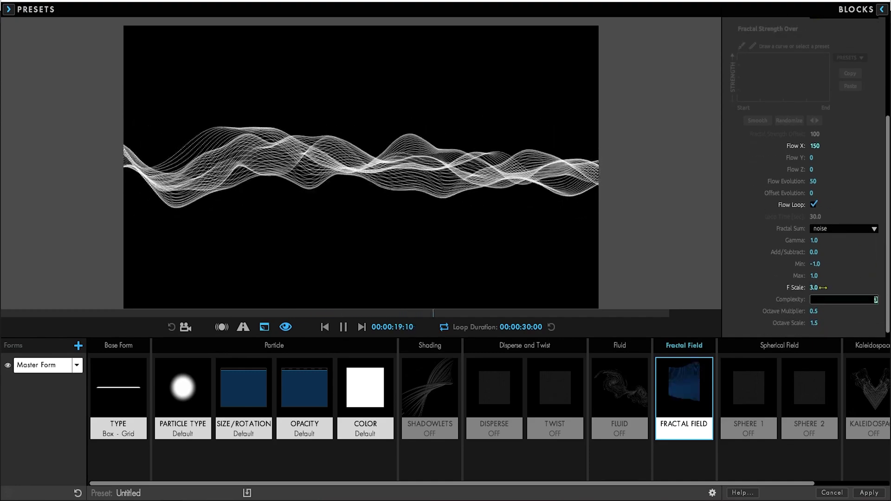
Step: Settle Octave Scale at 0.8, then widen the base form to Size X 2470
left_click(814, 323)
type("3.5")
key("Return")
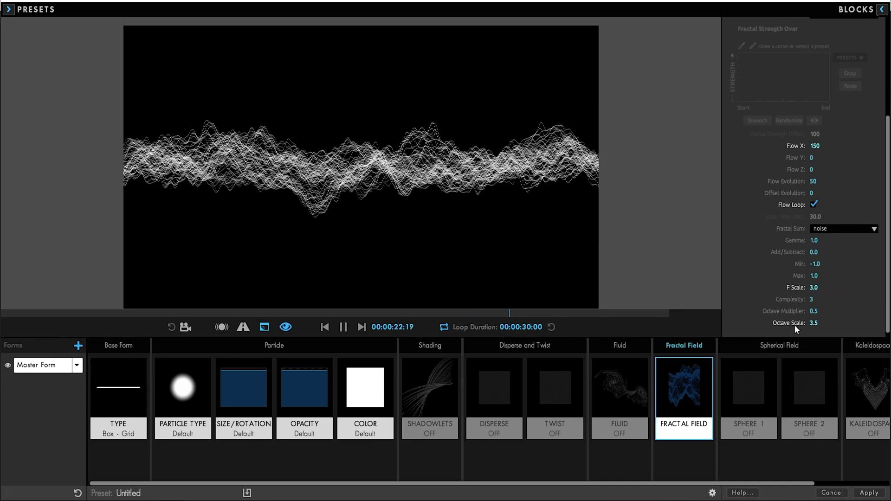
left_click(814, 323)
type("1")
key("Return")
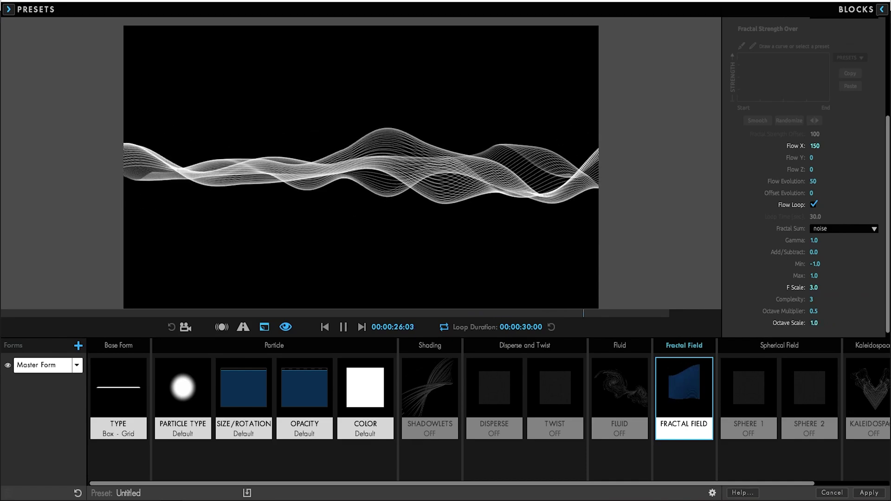
left_click(814, 323)
type("0.8")
key("Return")
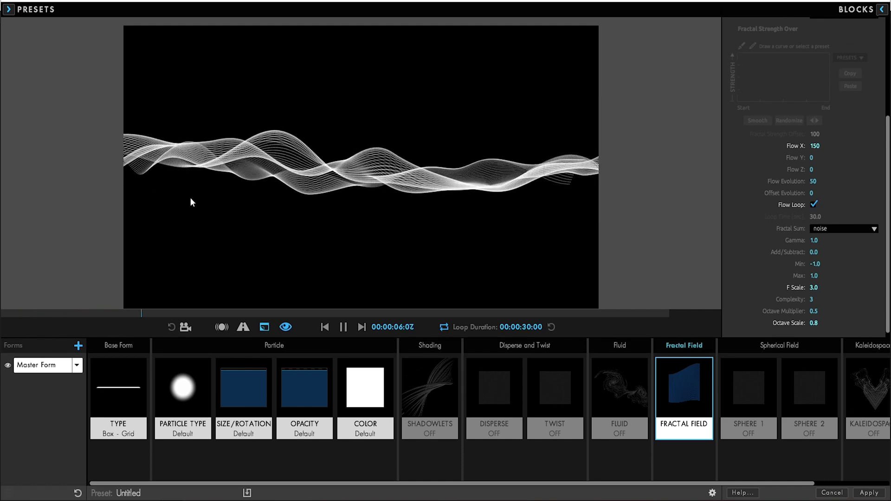
left_click(119, 395)
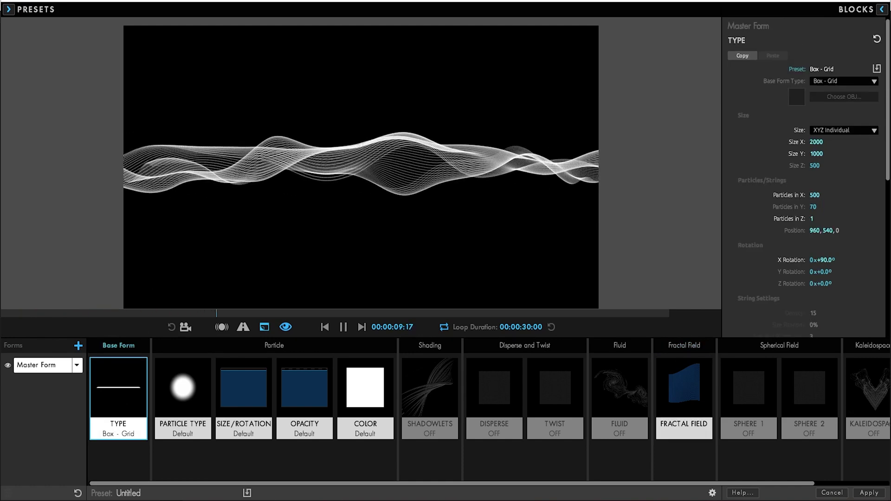
left_click_drag(816, 142, 848, 142)
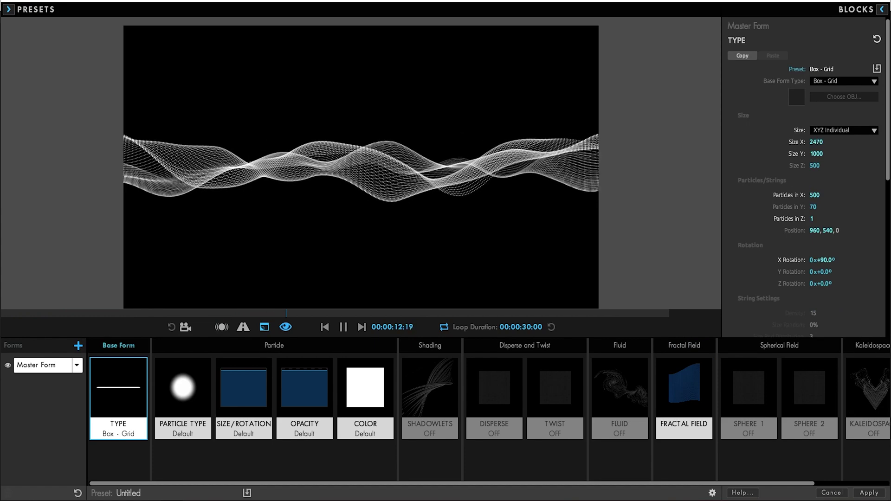
Step: Colour the particles Over X using the Fire colour preset
left_click(369, 404)
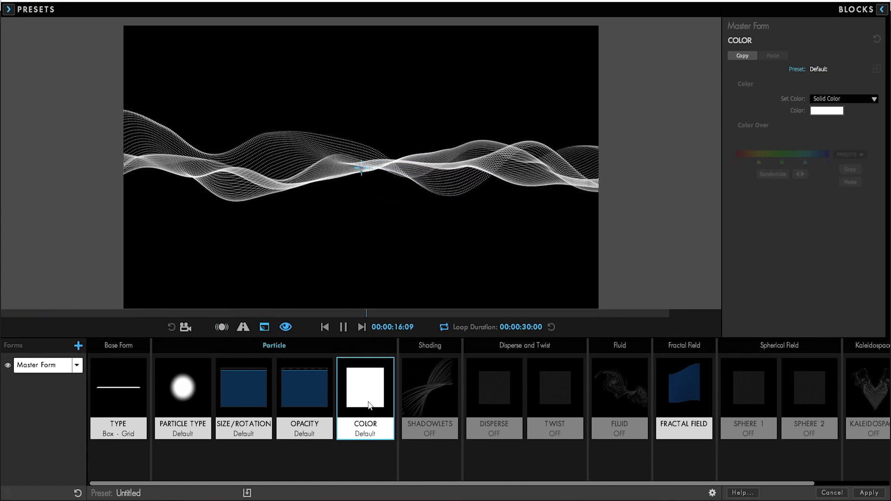
left_click(836, 99)
left_click(840, 134)
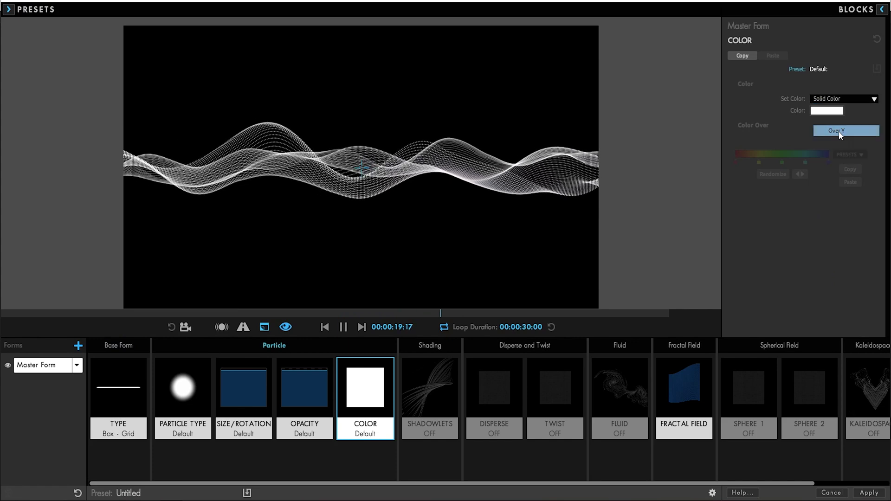
left_click(873, 14)
left_click(603, 227)
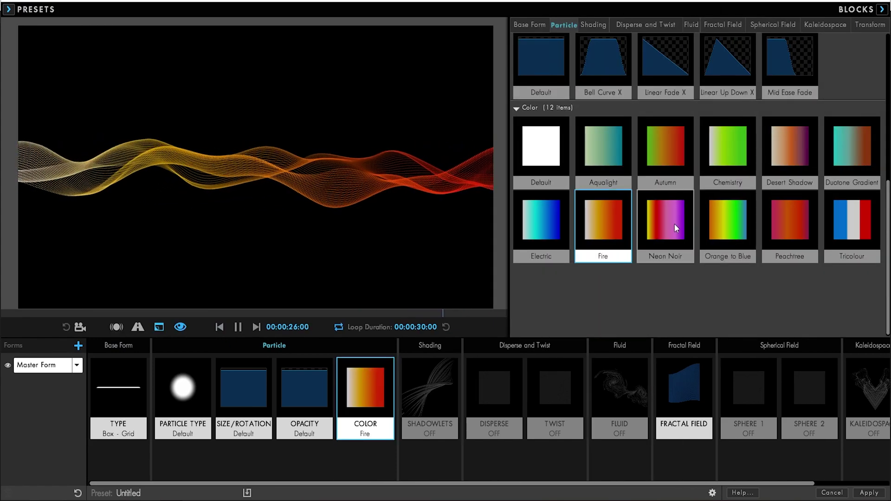
left_click(881, 11)
Step: Rework the gradient stops, reapply Fire, and drop the whitish stop for yellow-to-red
left_click_drag(739, 162, 750, 195)
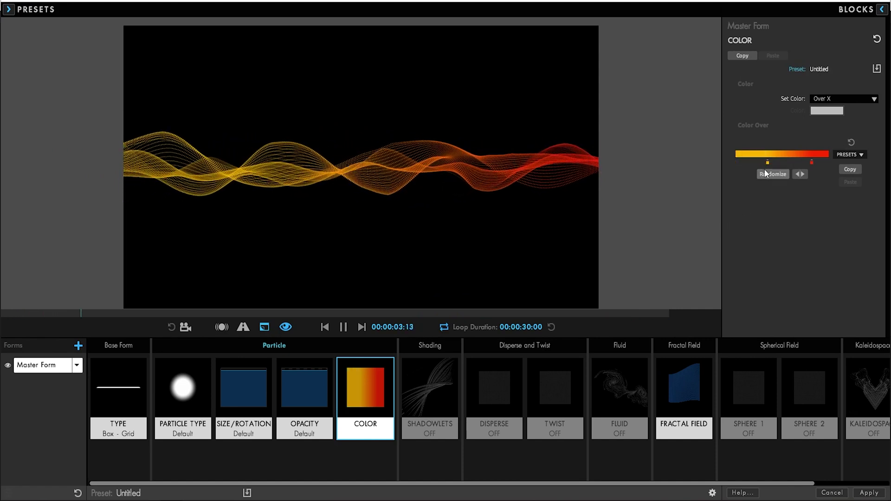
left_click_drag(768, 162, 728, 174)
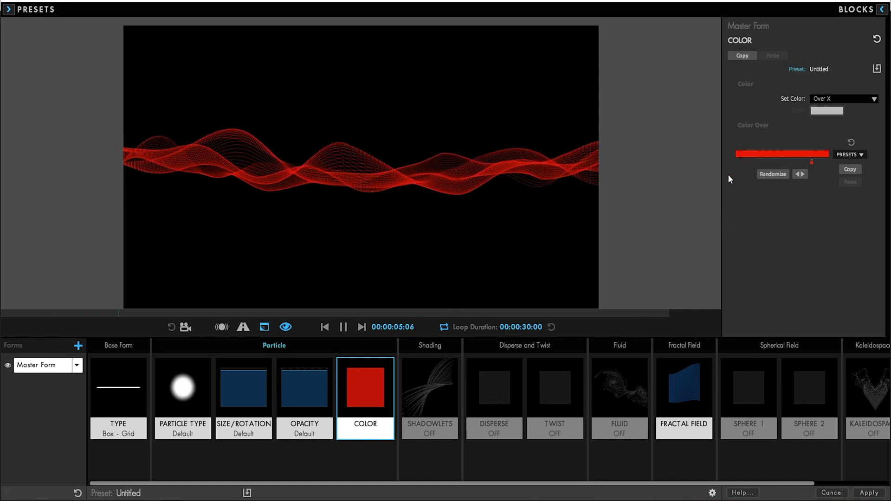
left_click(742, 153)
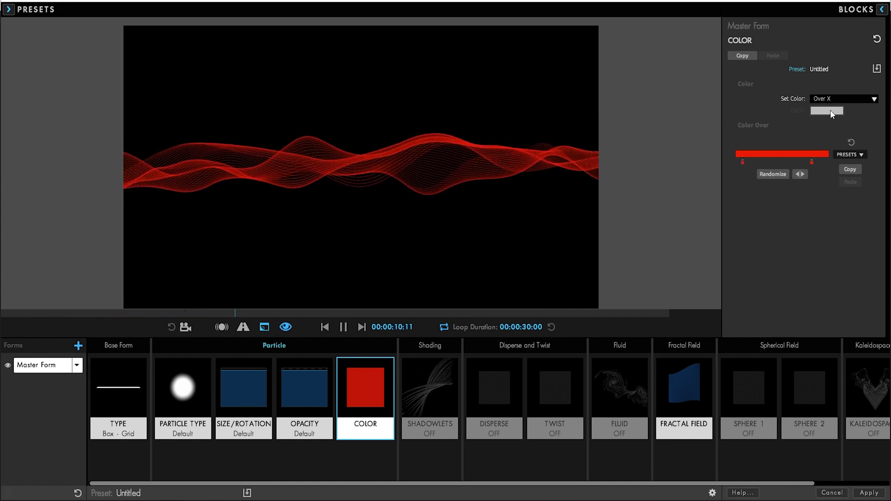
left_click(850, 154)
left_click(603, 223)
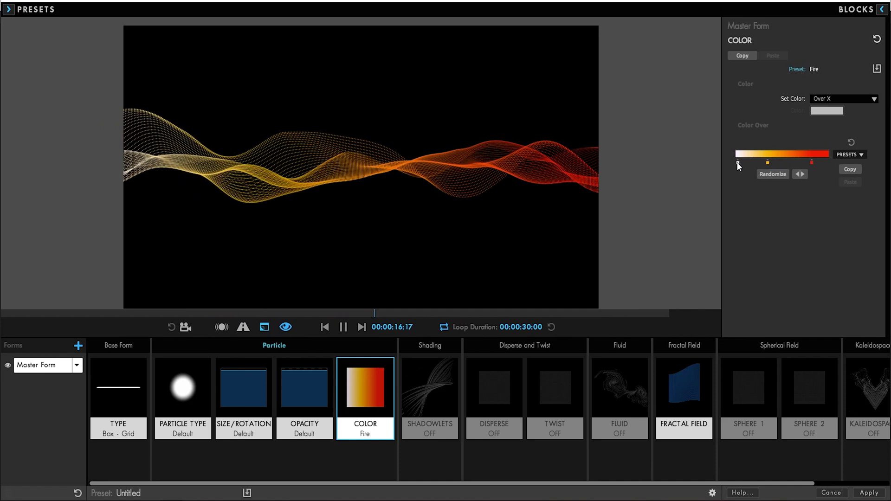
left_click_drag(742, 161, 709, 210)
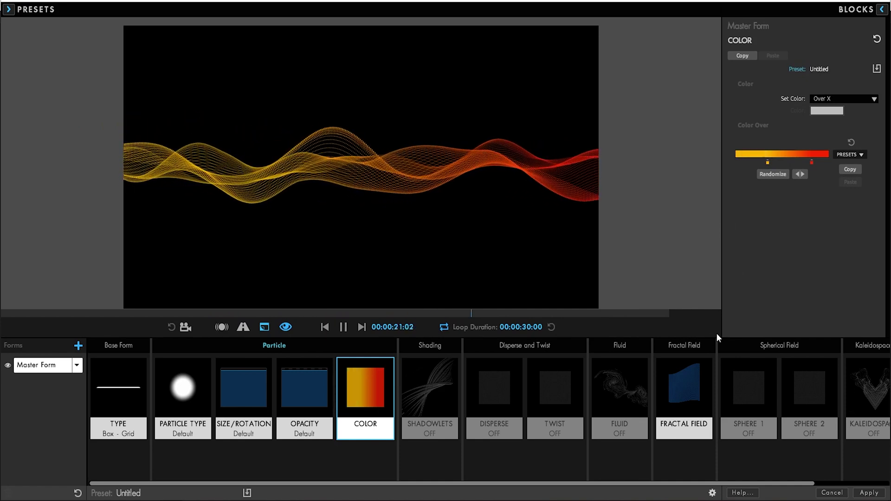
Step: Set the Transform Scale to 150 and X Offset to 410
scroll(807, 470, "right", 3)
left_click(857, 393)
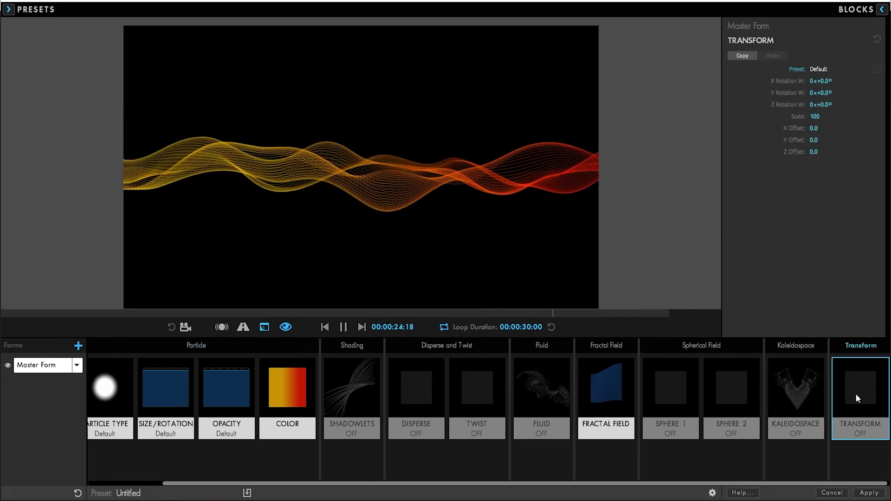
left_click_drag(815, 116, 836, 117)
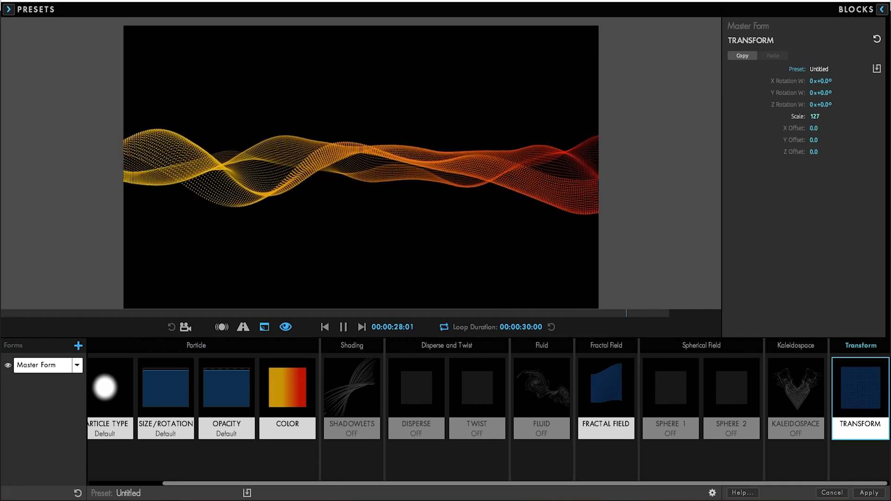
left_click(814, 116)
type("15")
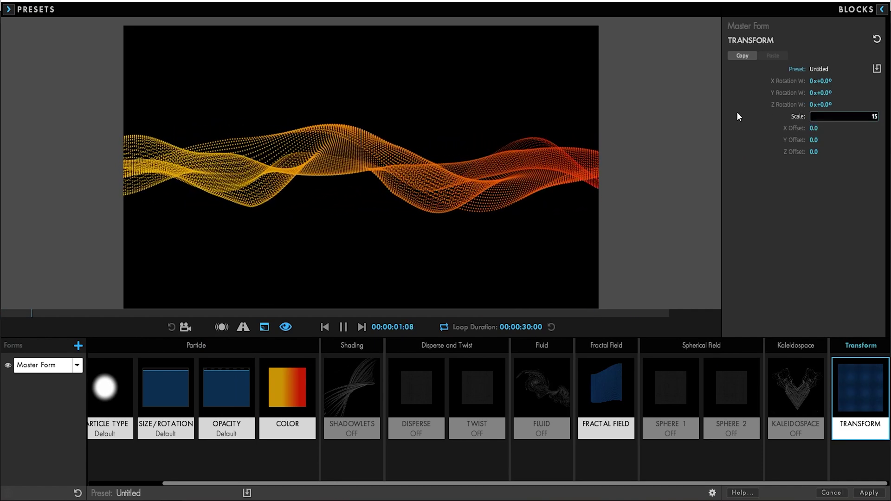
type("0")
key("Return")
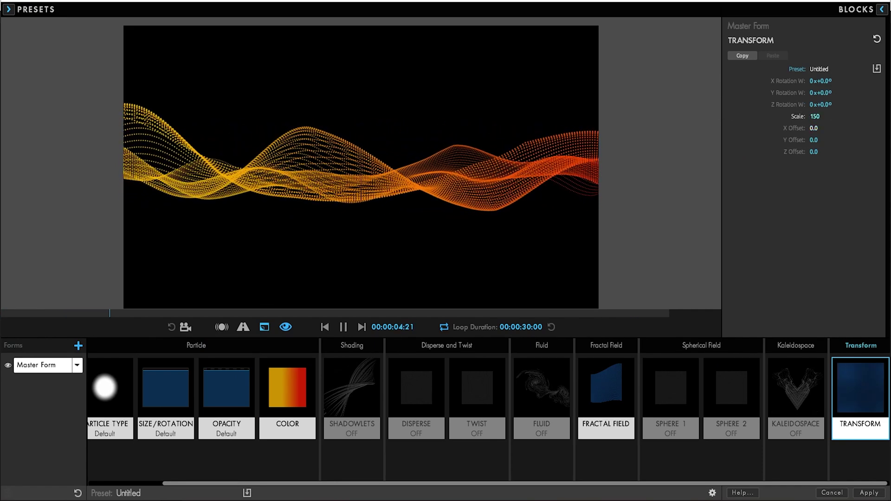
left_click_drag(814, 128, 831, 128)
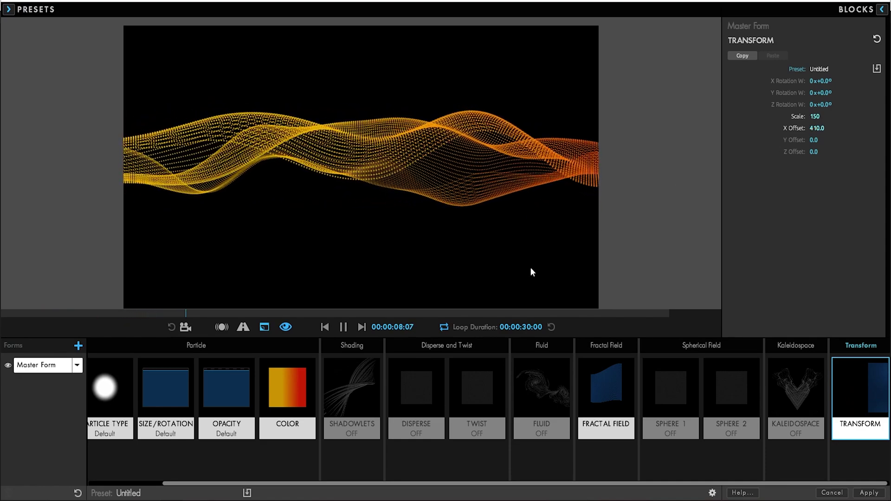
Step: Give the Fractal Field Affect Size 1 and Affect Opacity 5
left_click(599, 392)
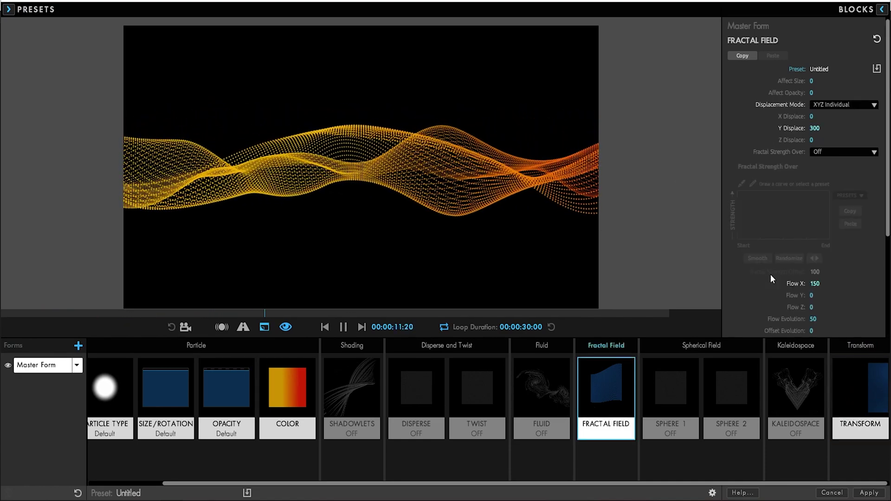
left_click(817, 81)
type("1")
key("Tab")
type("5")
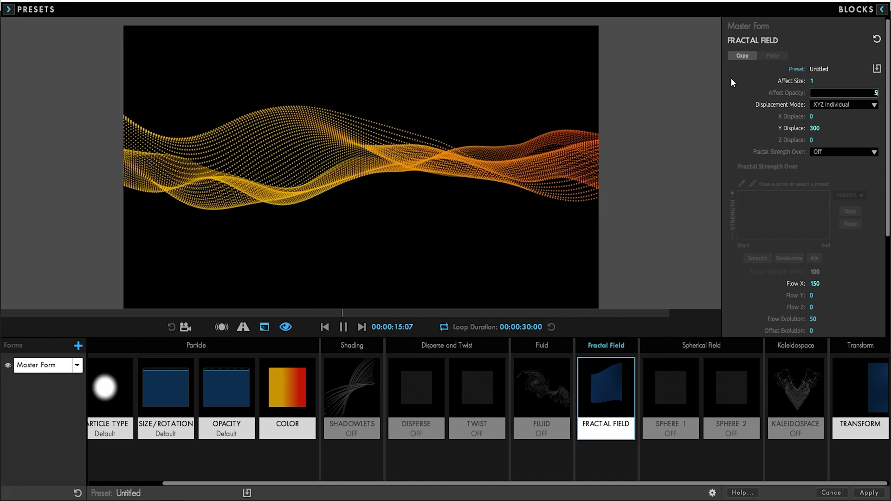
key("Tab")
left_click(753, 122)
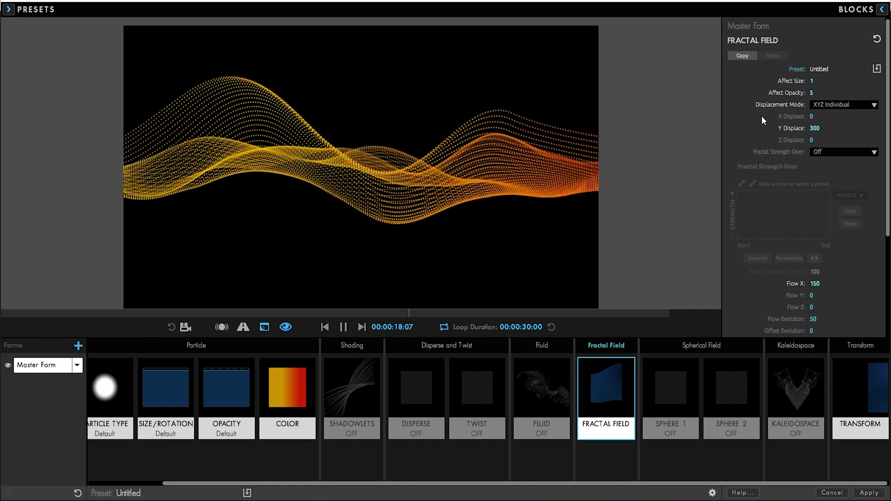
Step: Set particle Size 1 with Screen blend mode and apply the Designer settings
left_click(166, 390)
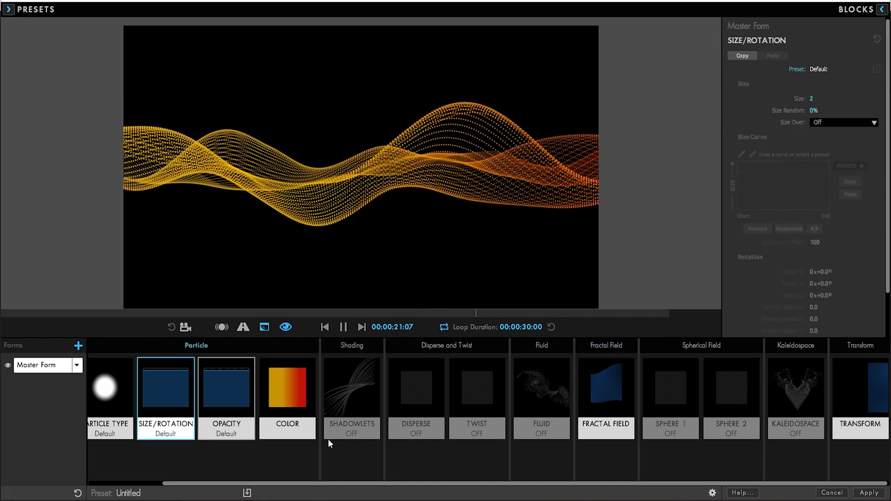
left_click(817, 98)
type("1")
key("Tab")
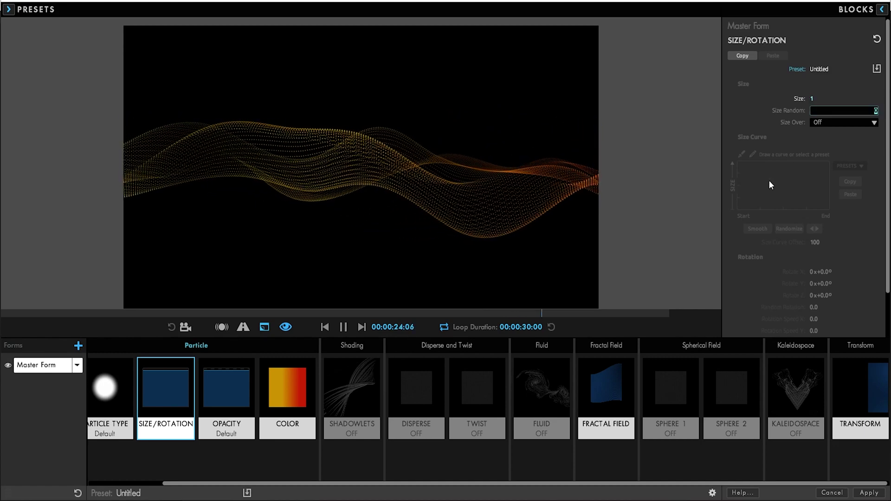
scroll(771, 185, "down", 1)
left_click(109, 395)
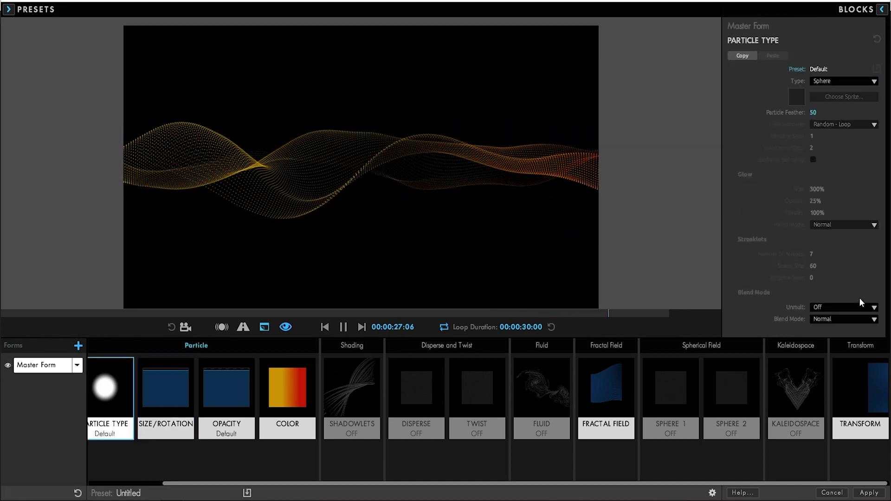
left_click(822, 319)
left_click(836, 351)
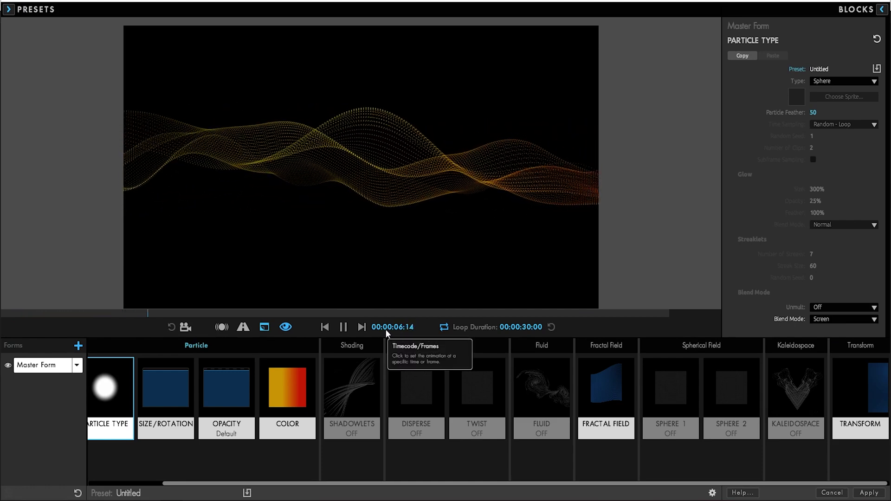
left_click(869, 493)
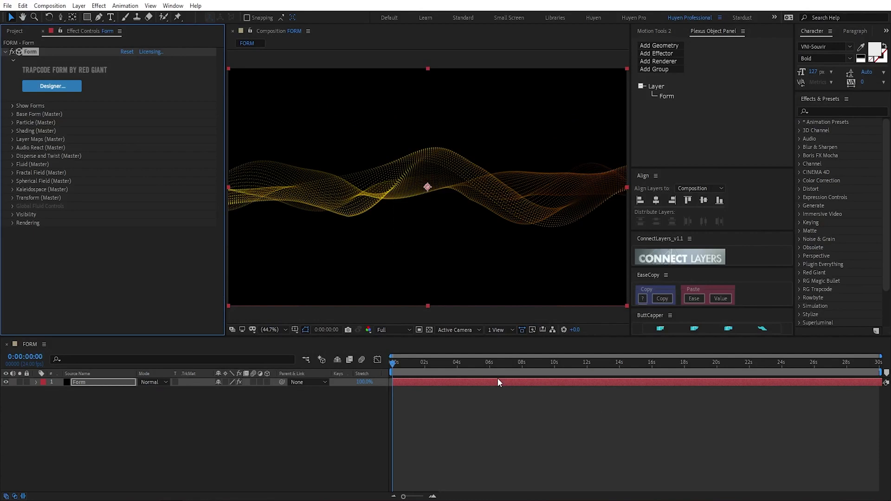
Step: Preview the wave, then add a new Camera 1 to the composition
mouse_move(400, 359)
left_mouse_down()
mouse_move(604, 367)
mouse_move(388, 358)
left_mouse_up()
left_click(335, 417)
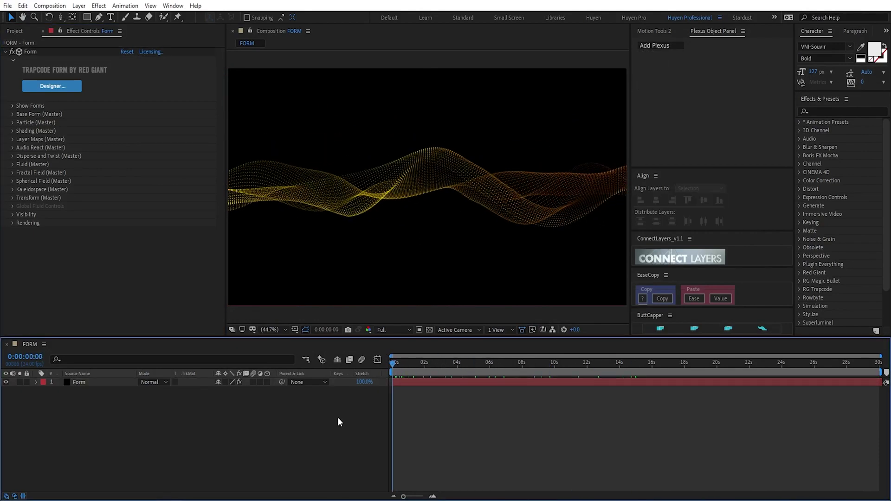
key("ctrl+alt+shift+c")
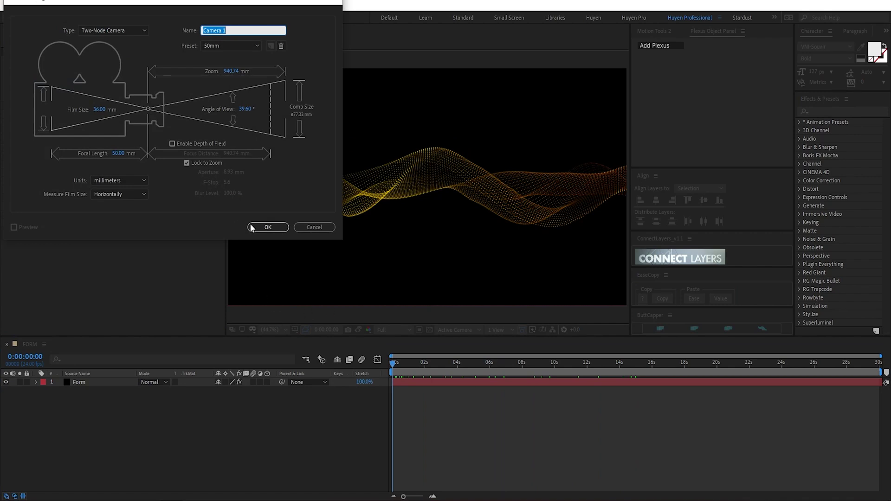
left_click(252, 227)
Step: Enable depth of field with focus distance 1784.7 and aperture 421.3
key("a")
key("a")
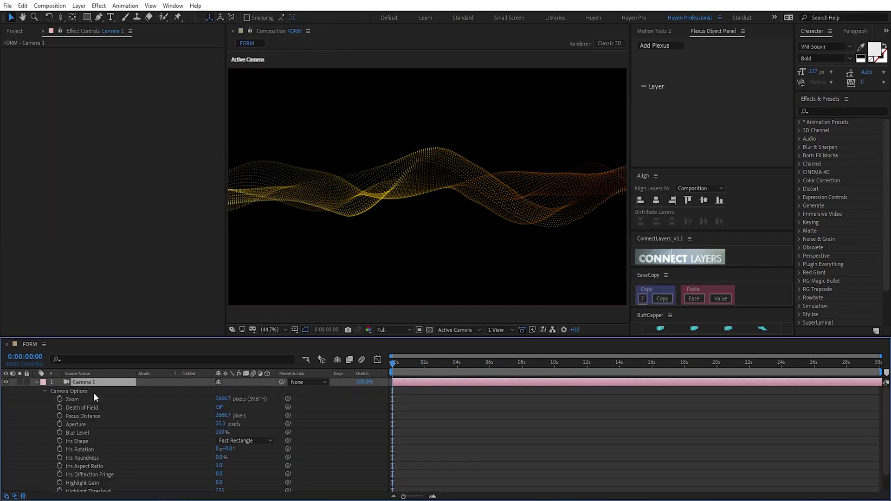
left_click(218, 407)
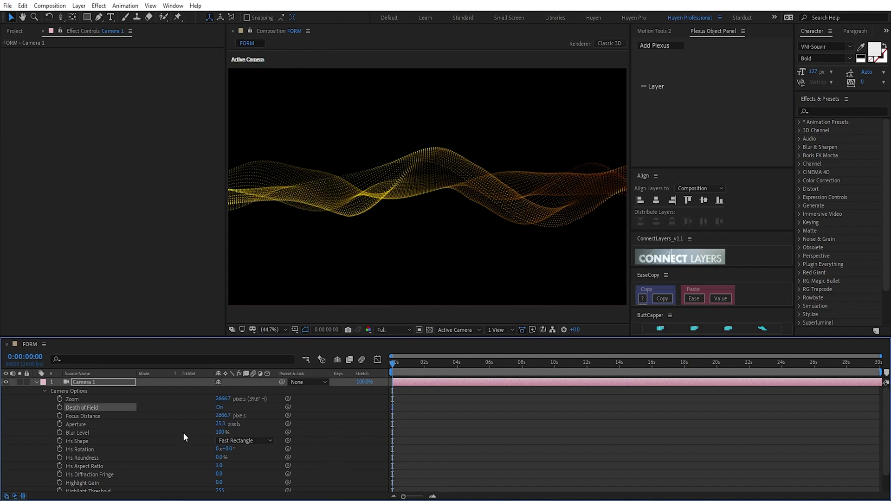
left_click_drag(220, 416, 44, 425)
left_click(89, 416)
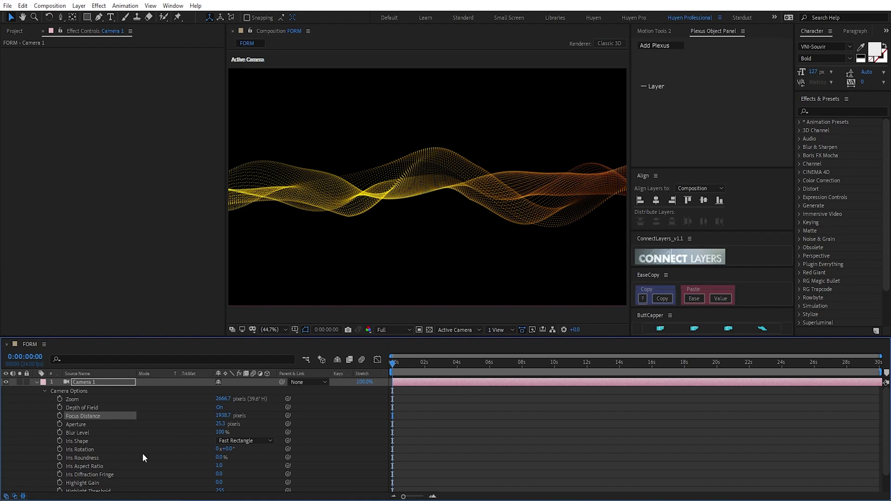
left_click_drag(221, 425, 350, 429)
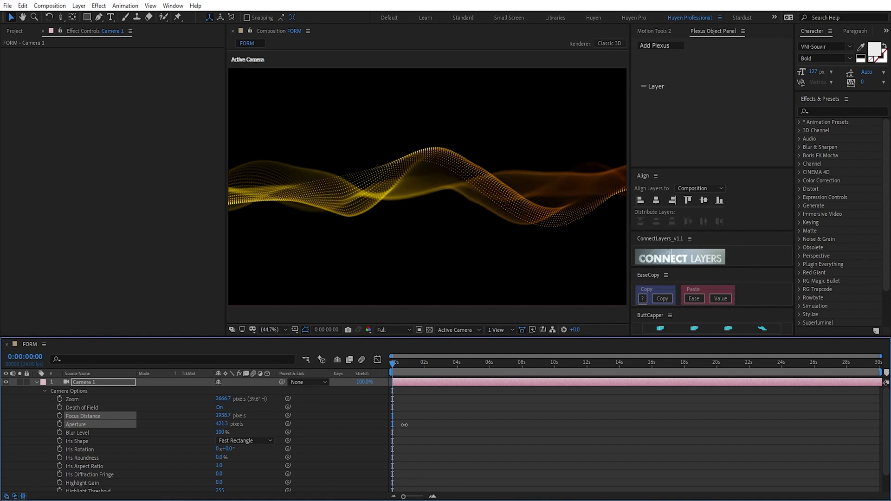
left_click_drag(404, 424, 404, 425)
left_click_drag(225, 416, 158, 421)
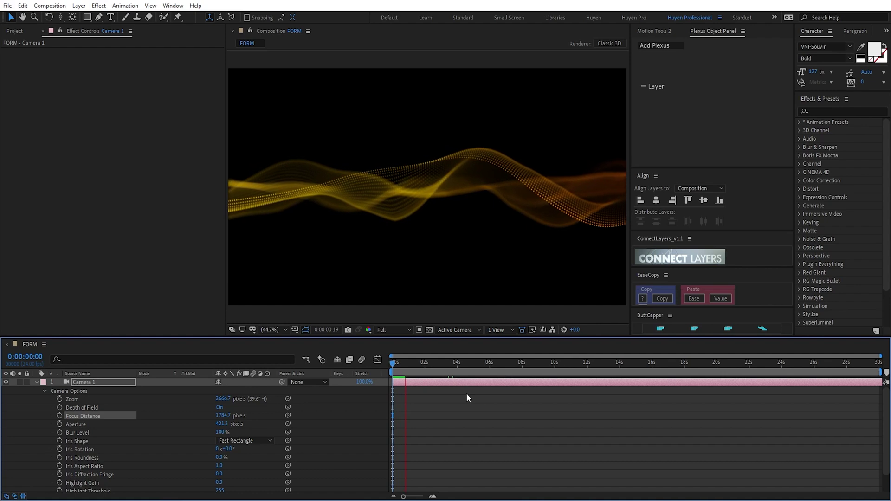
Step: Stop the preview playback and select the Form layer
key("space")
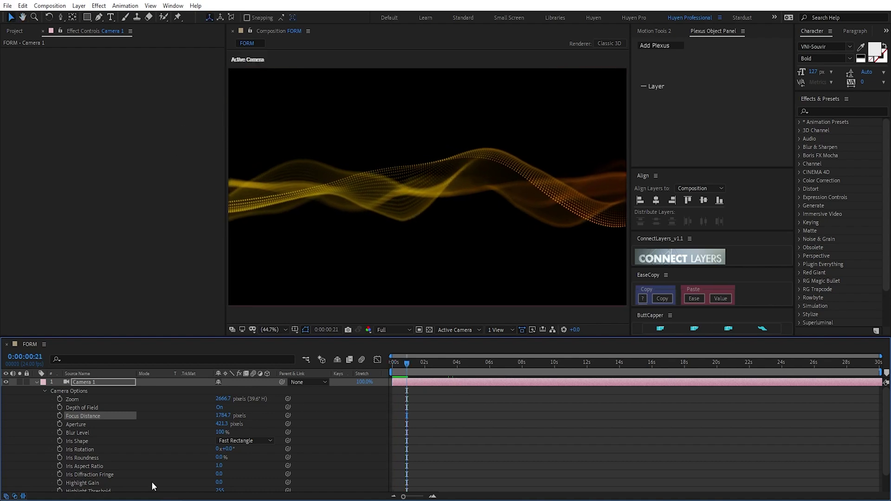
scroll(130, 450, "down", 2)
left_click(79, 487)
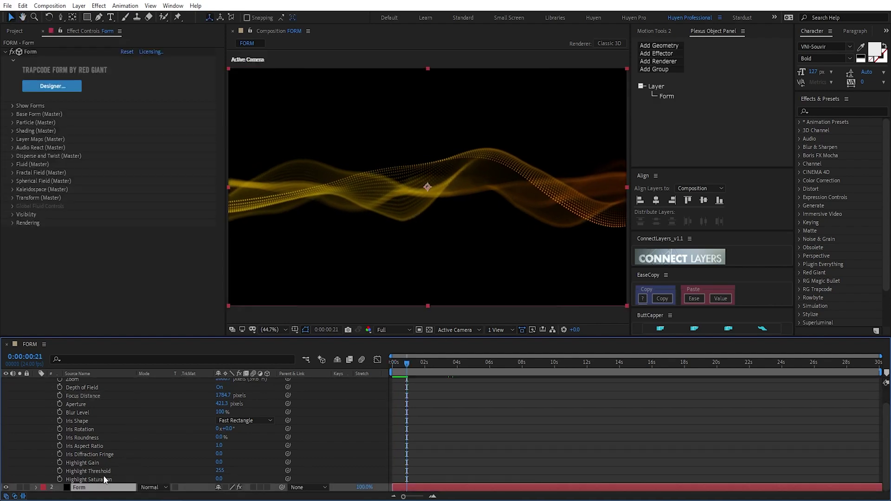
left_click(52, 86)
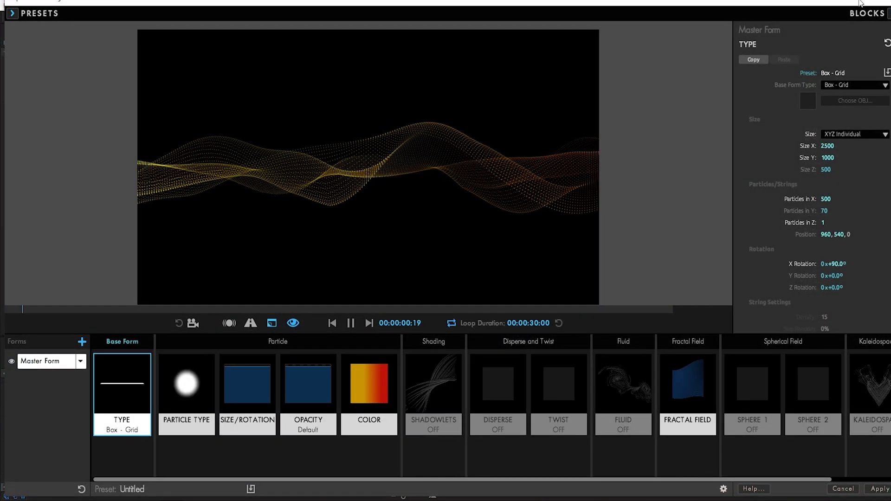
left_click(681, 396)
scroll(793, 279, "down", 6)
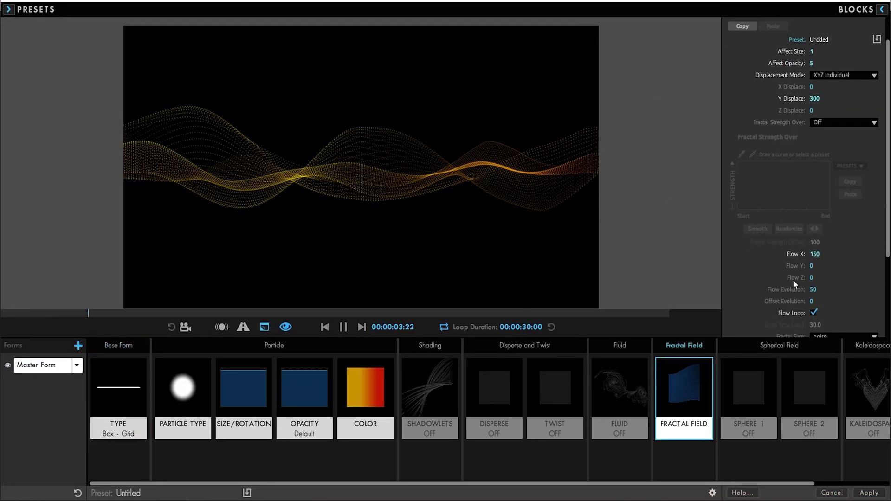
left_click_drag(825, 311, 854, 311)
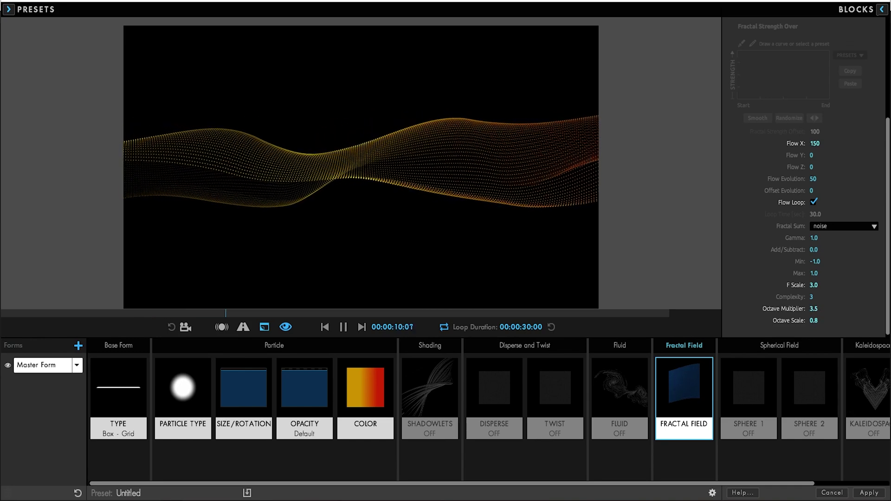
key("ctrl+z")
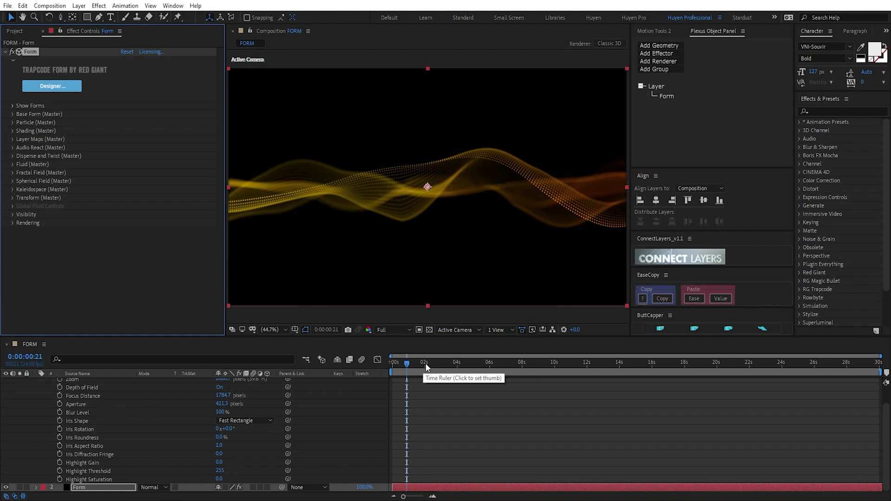
Step: Play back the wave preview and collapse the Camera 1 properties
left_click_drag(423, 362, 384, 361)
key("space")
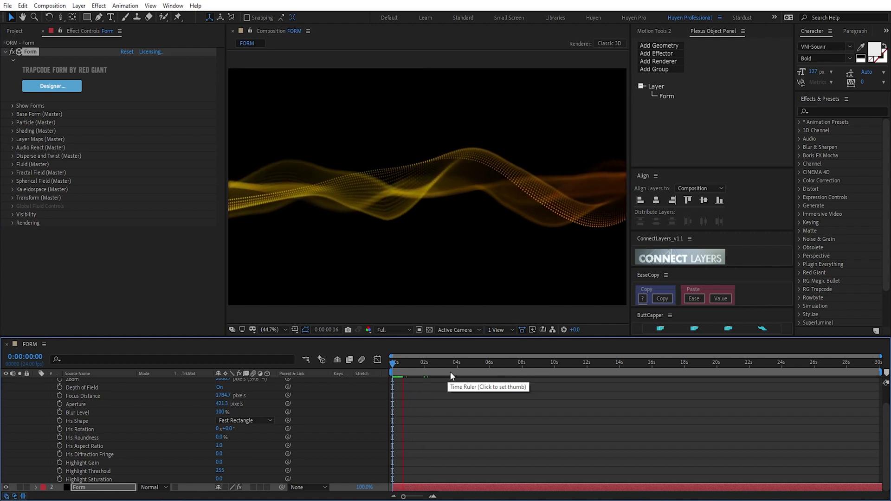
left_click_drag(433, 366, 791, 370)
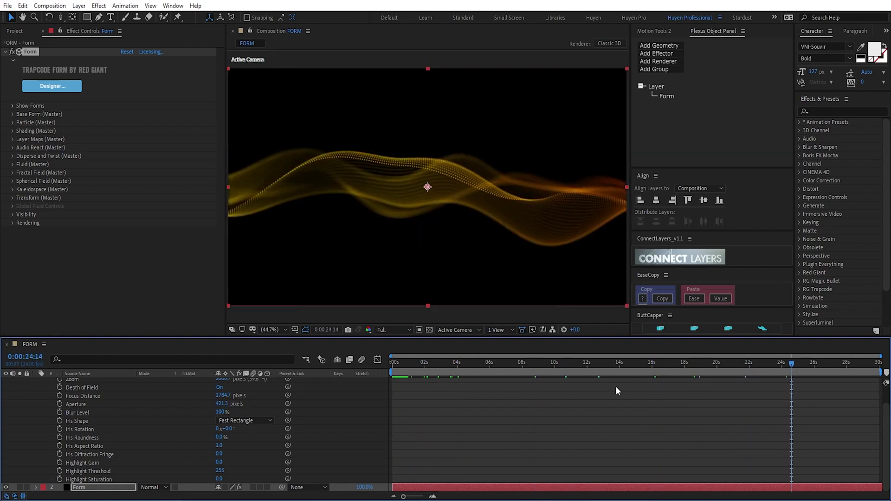
scroll(88, 408, "up", 2)
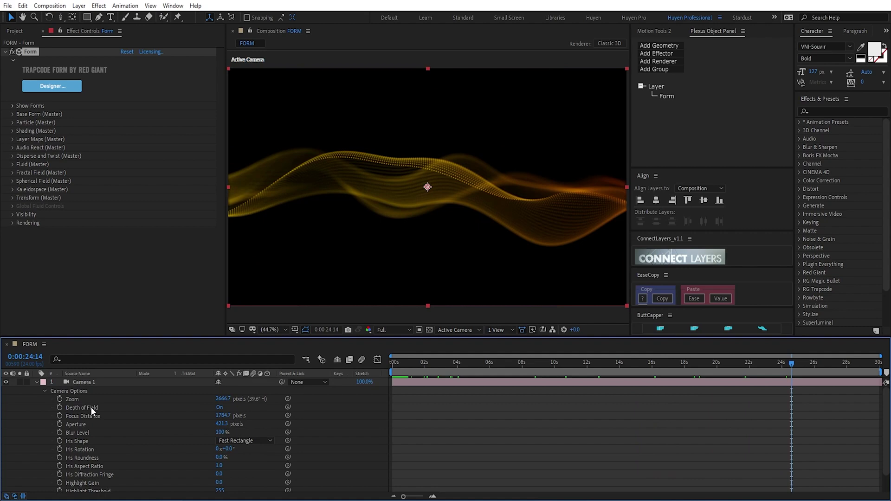
left_click(35, 384)
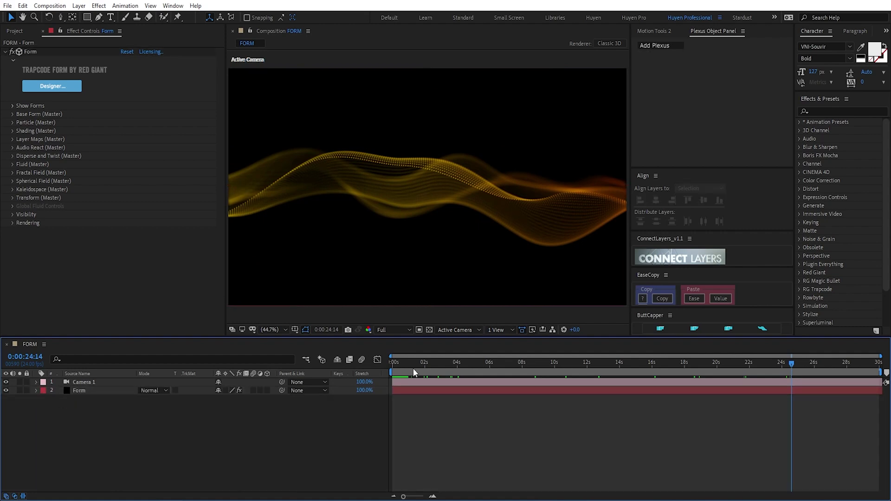
Step: Shift the wave left with a Transform X Offset of -200, scrubbing to check
left_click_drag(413, 369, 345, 361)
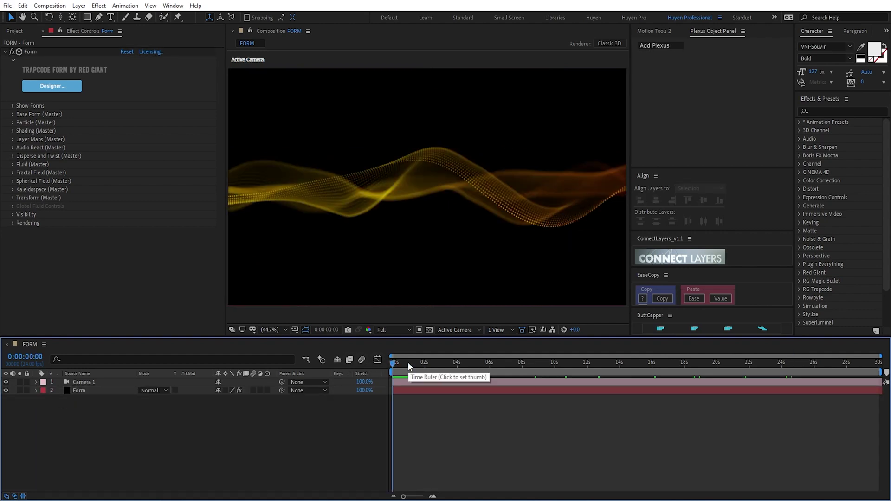
left_click(13, 198)
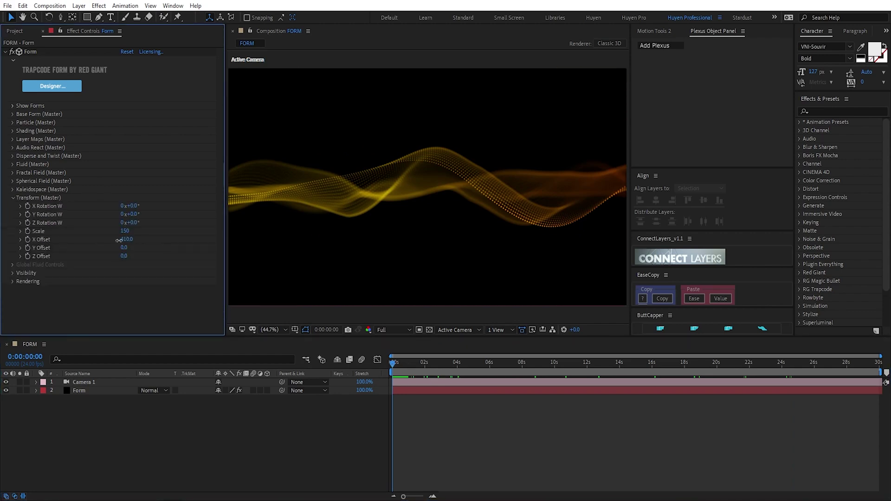
left_click_drag(118, 240, 91, 240)
left_click(285, 453)
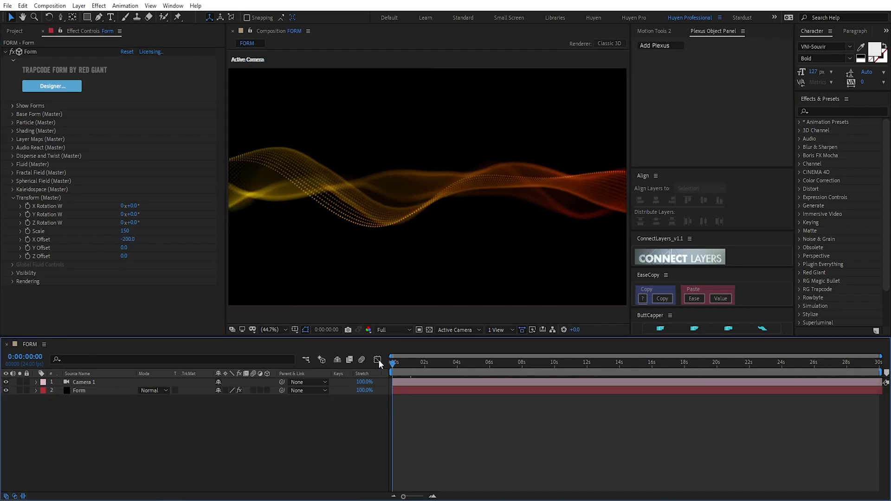
left_click_drag(393, 363, 363, 343)
left_click_drag(413, 364, 481, 363)
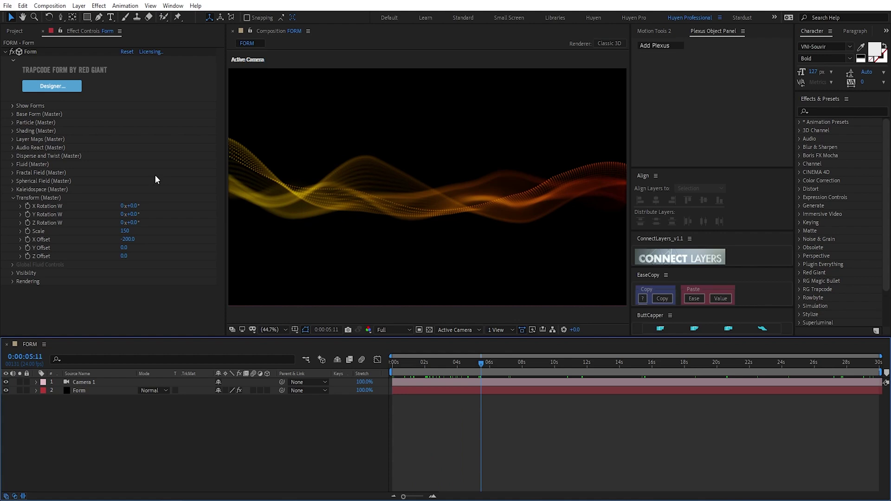
Step: In Form Designer, set the Fractal Field Octave Multiplier to 0.9, then 1.2
left_click(66, 86)
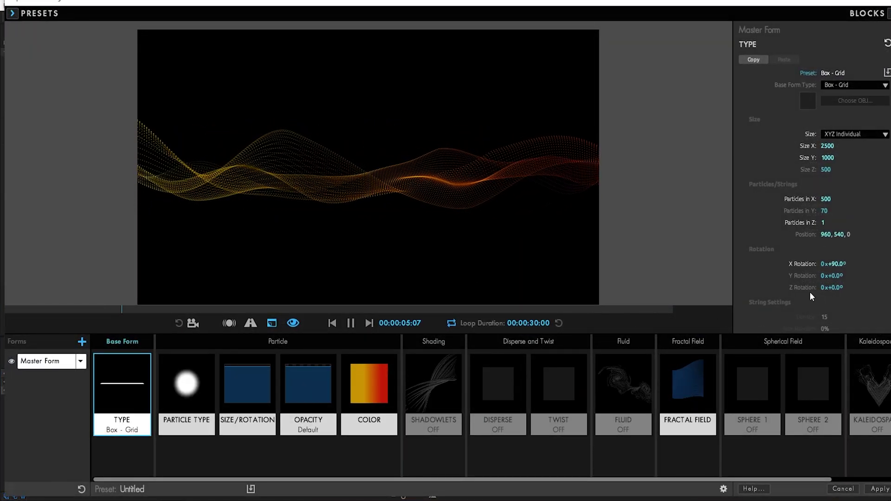
left_click(709, 393)
scroll(831, 264, "down", 3)
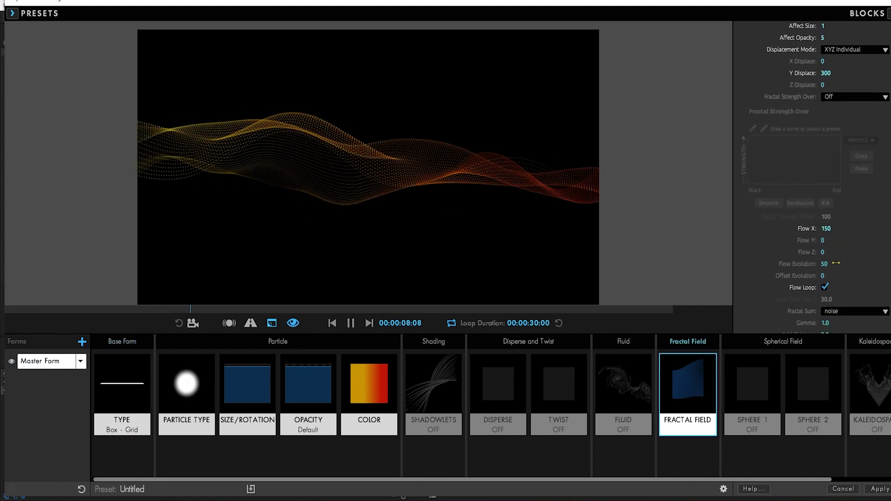
scroll(836, 263, "down", 3)
left_click(843, 305)
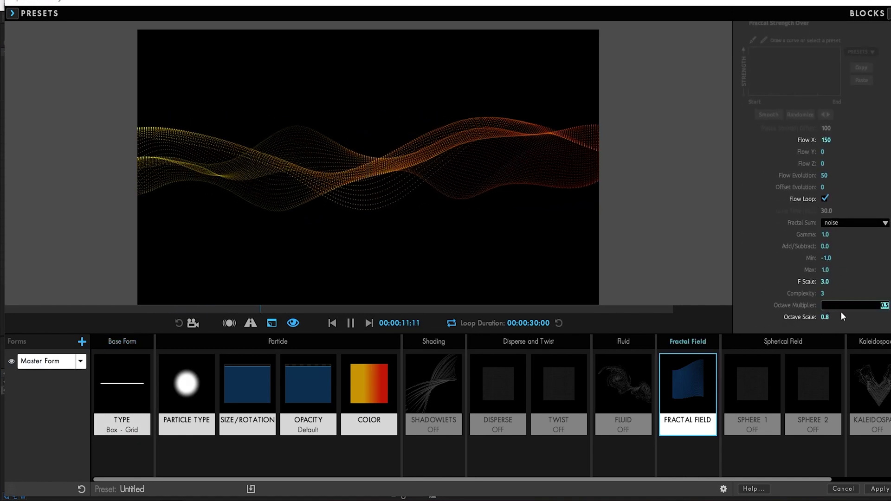
type("0.9")
key("Return")
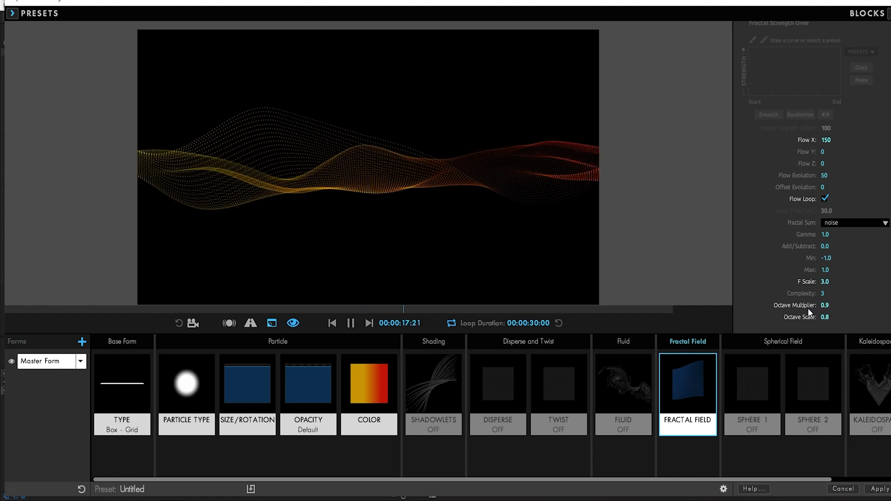
left_click(824, 306)
type("1")
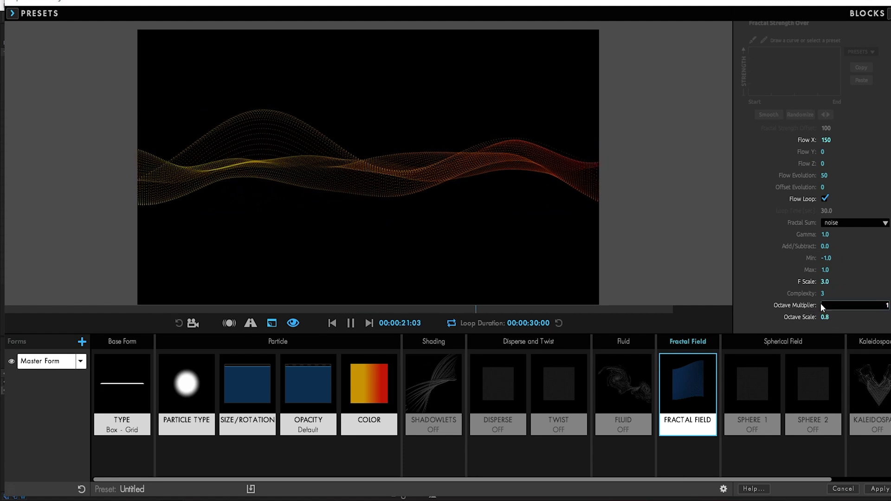
type(".2")
key("Return")
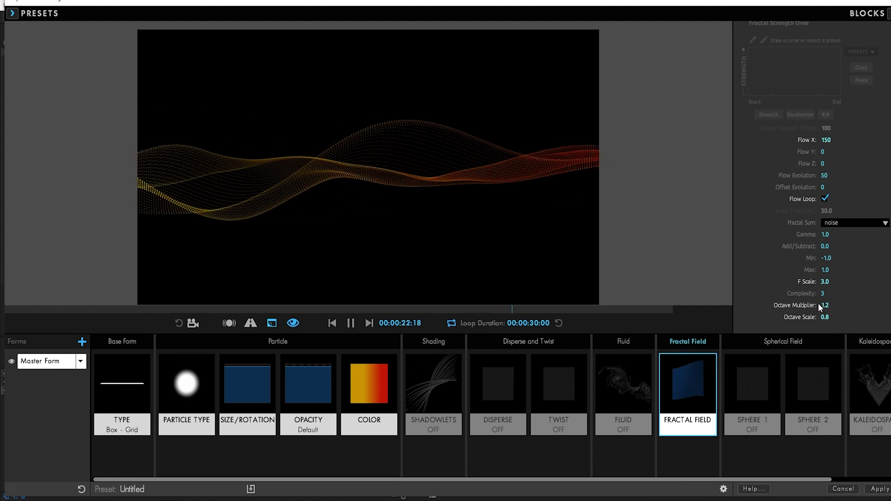
Step: Apply the Designer changes and scrub the timeline to review the finer waves
left_click(876, 493)
left_click_drag(465, 362, 657, 403)
left_click(222, 435)
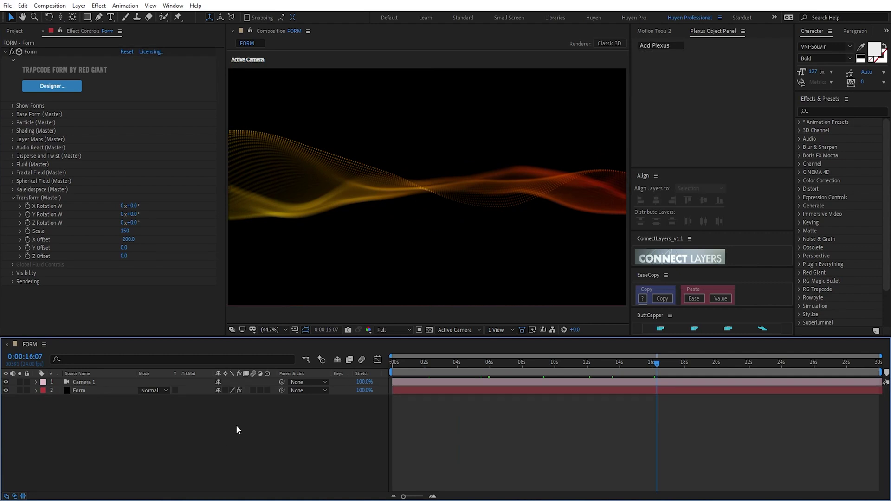
Step: Create a solid named Flare and place it below Camera 1
key("ctrl+y")
type("Flare")
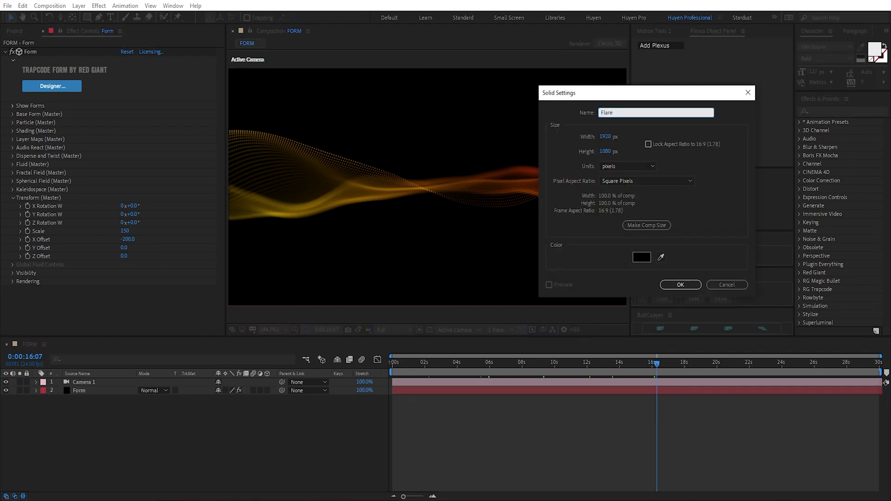
left_click(672, 288)
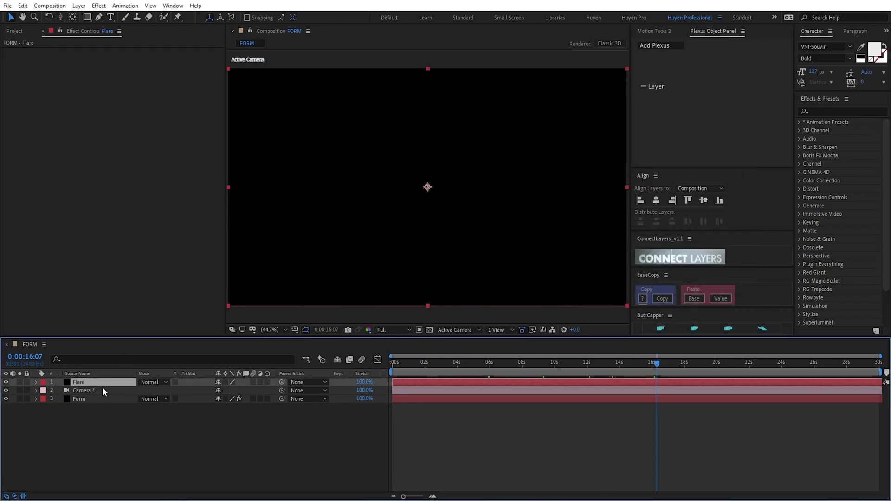
key("ctrl+[")
Step: Apply Optical Flares to the Flare layer, rendering On Transparent
key("ctrl+space")
type("opt")
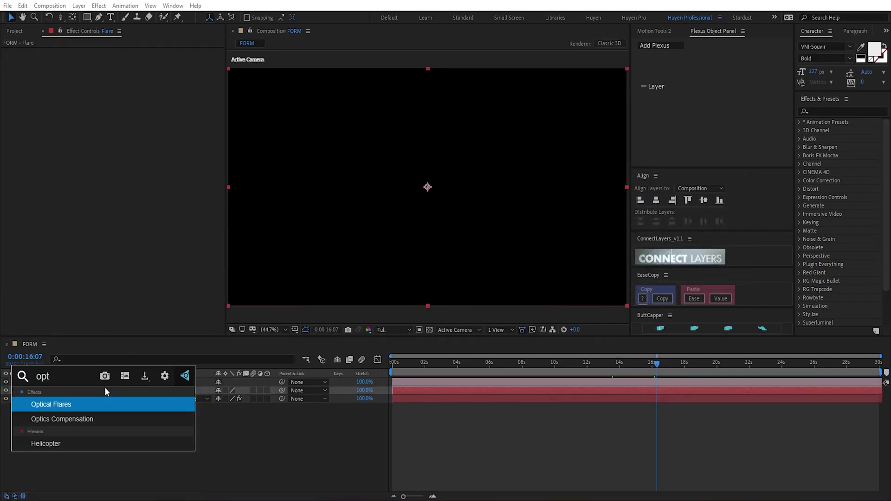
key("Return")
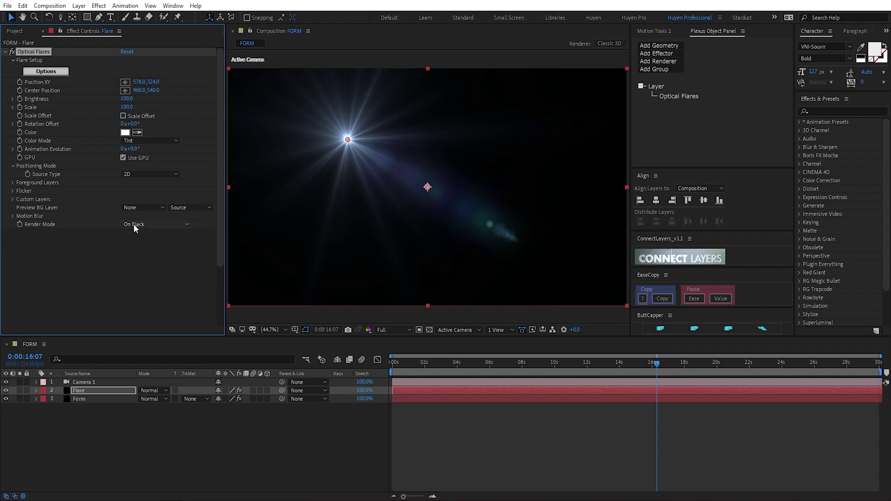
left_click(135, 225)
left_click(143, 247)
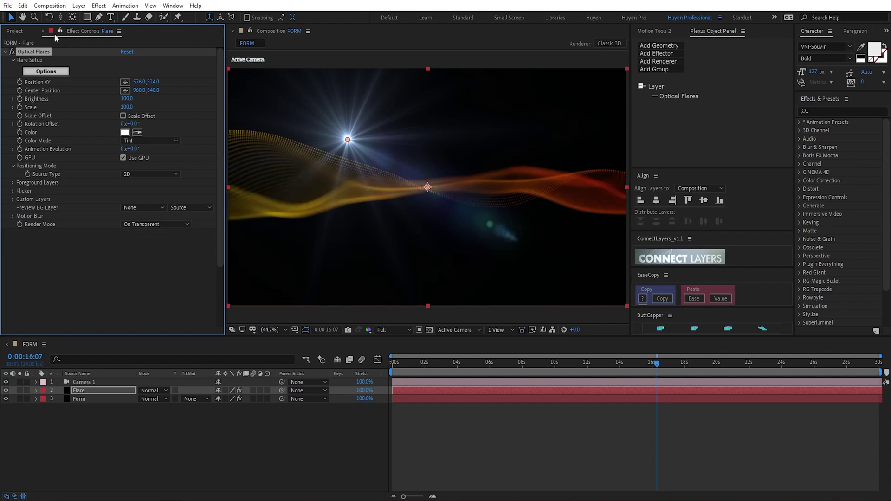
Step: Load the red Laser Point flare from Pro_Presets 1 and close the Optical Flares editor
left_click(61, 72)
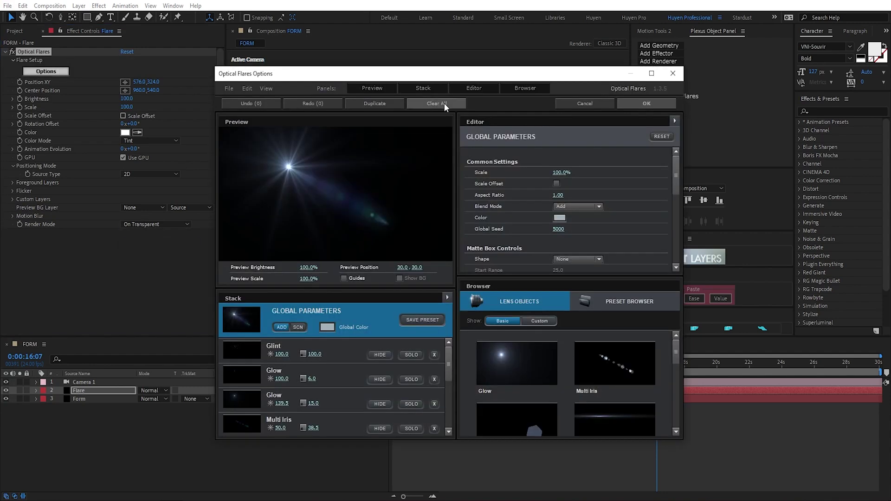
left_click(623, 302)
scroll(499, 390, "down", 1)
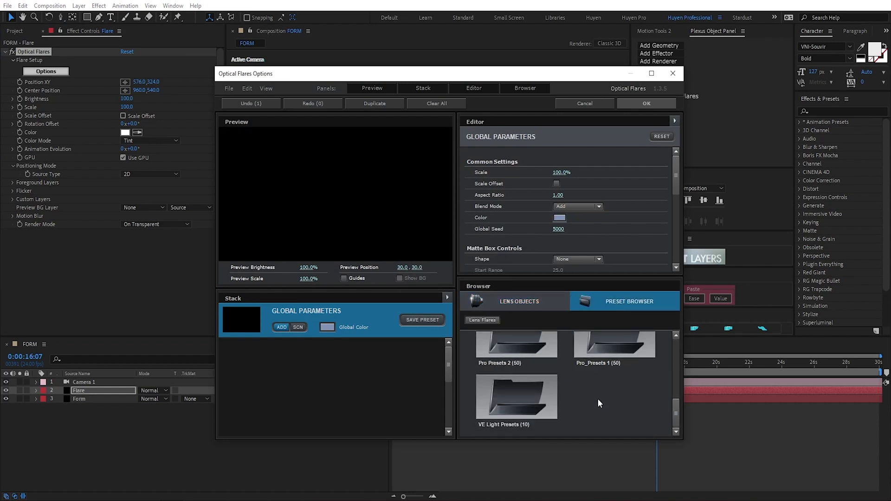
double_click(622, 353)
scroll(619, 381, "down", 3)
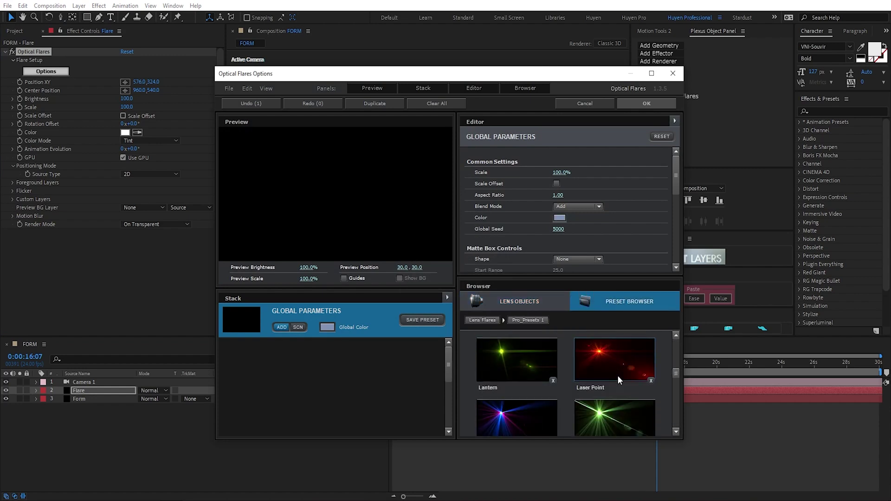
left_click(611, 372)
left_click(643, 105)
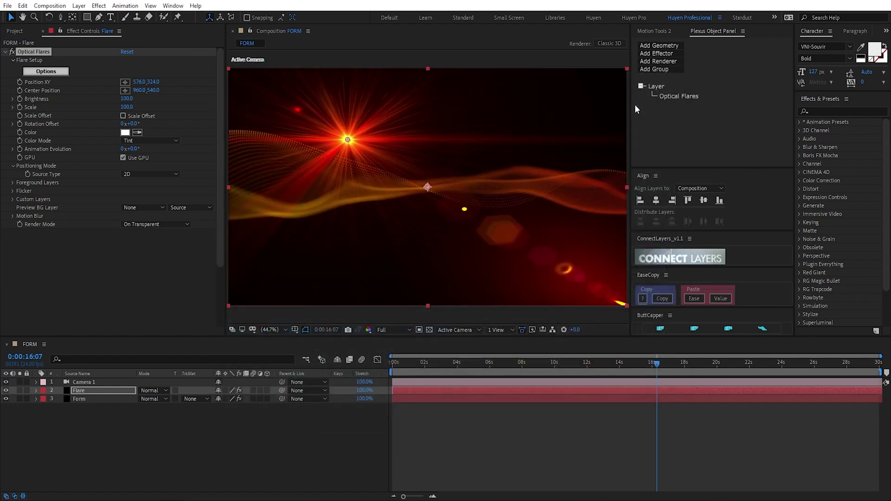
Step: Zoom the viewer to 25% and place the flare source off-frame left at -100,496
key("comma")
key("comma")
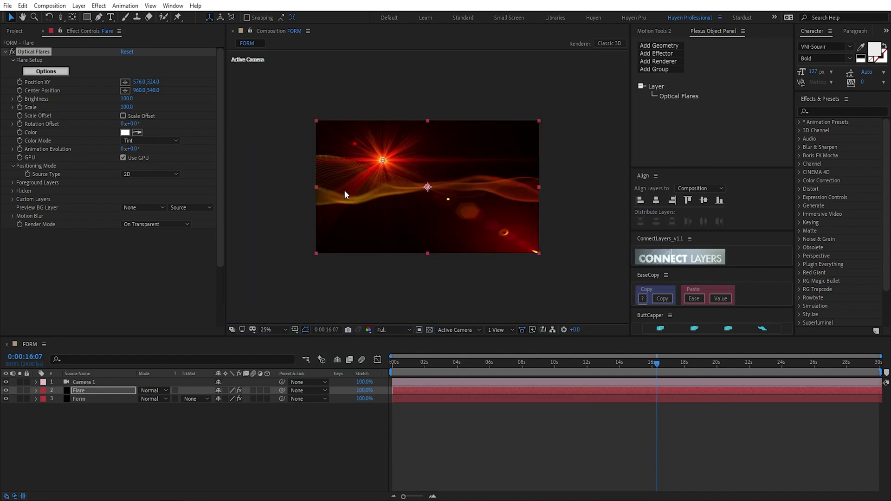
left_click(125, 82)
left_click(305, 182)
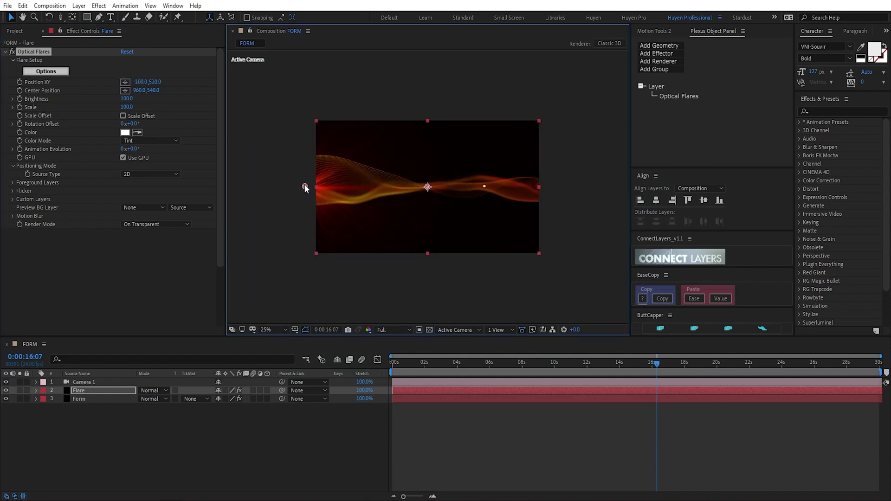
left_click_drag(304, 184, 304, 182)
Step: Set the flare's Center Position to 532,480 and return the playhead to the start
left_click(125, 90)
left_click(396, 182)
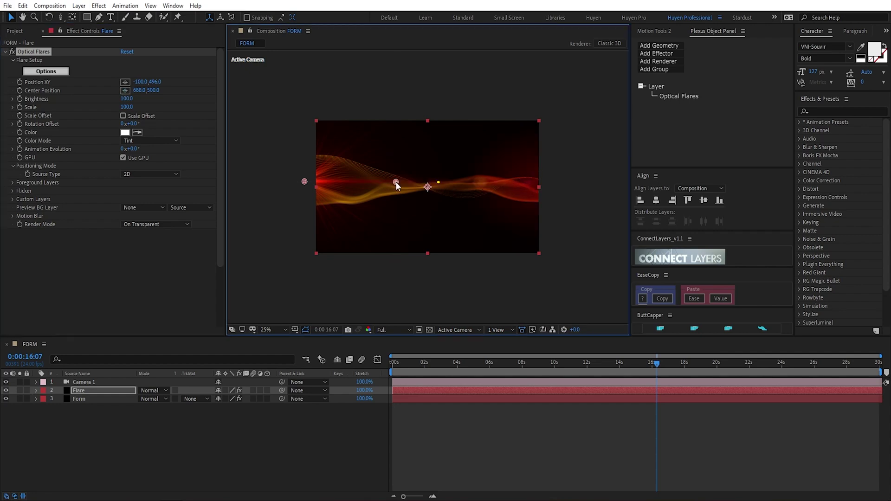
mouse_move(397, 182)
left_mouse_down()
mouse_move(367, 185)
mouse_move(378, 179)
left_mouse_up()
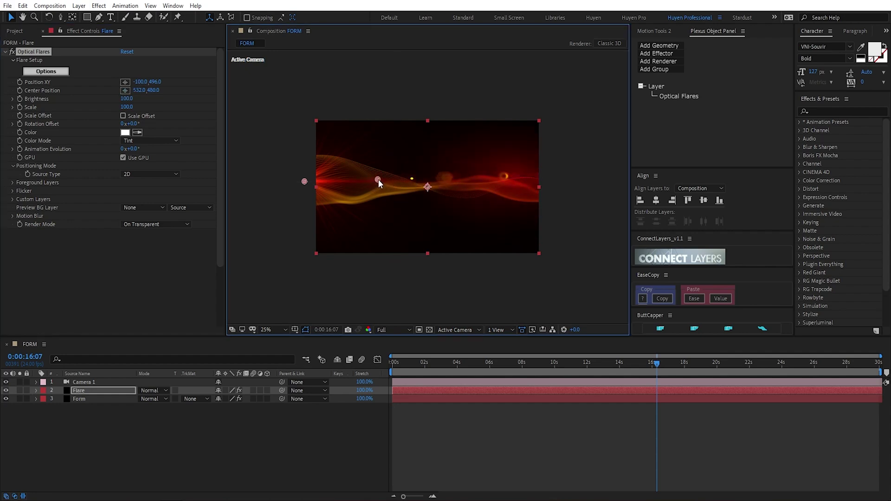
left_click(395, 364)
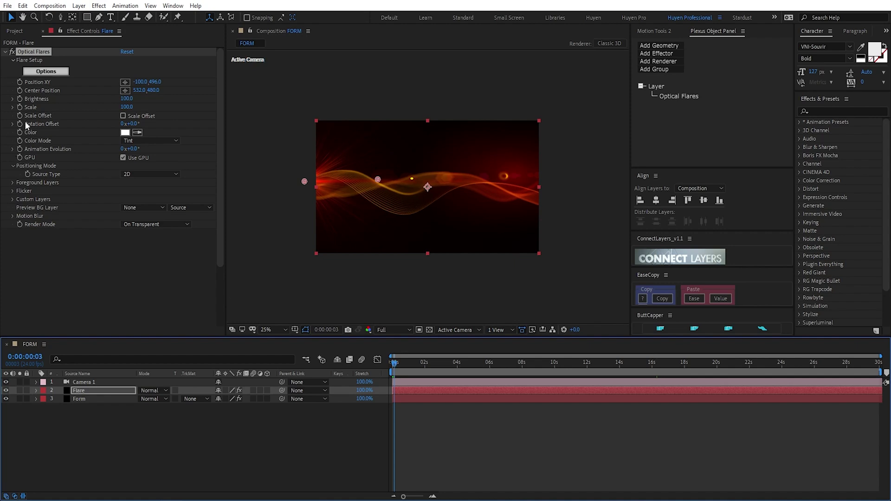
Step: Drive Rotation Offset with the expression time*2 and preview the spinning flare from the first frame
left_click(20, 124, "alt")
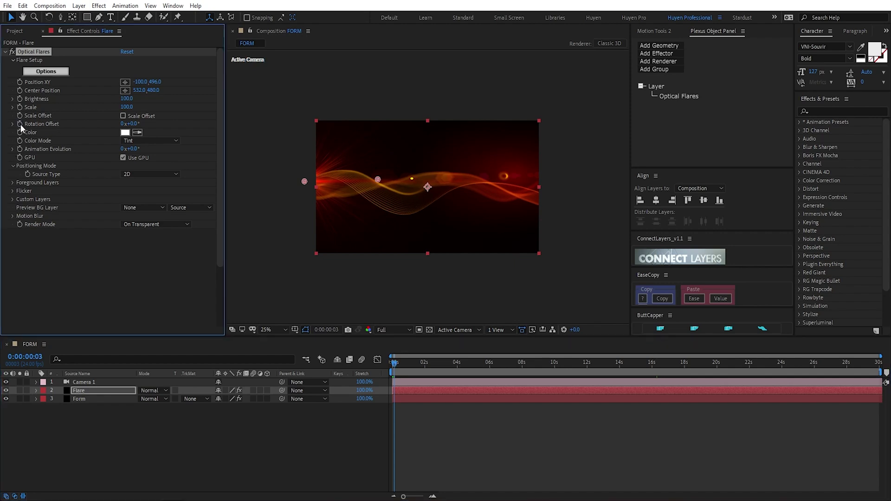
type("time")
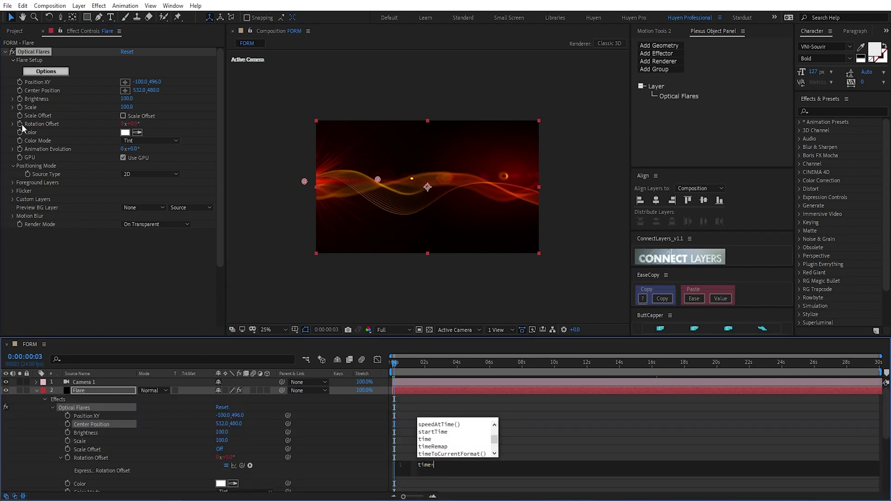
type("*")
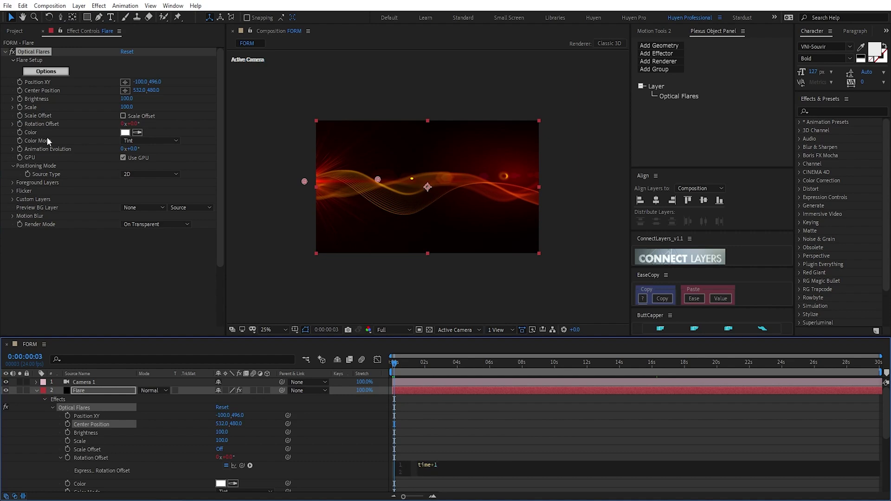
type("2")
left_click(425, 453)
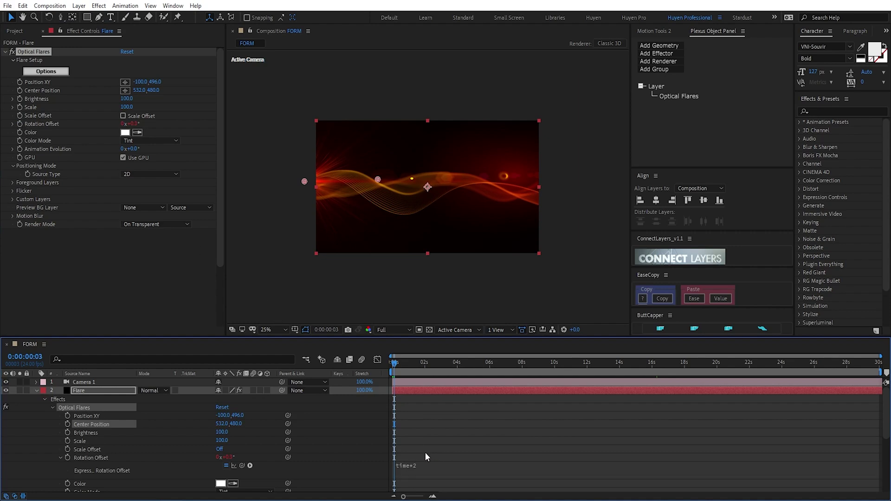
key("Home")
key("space")
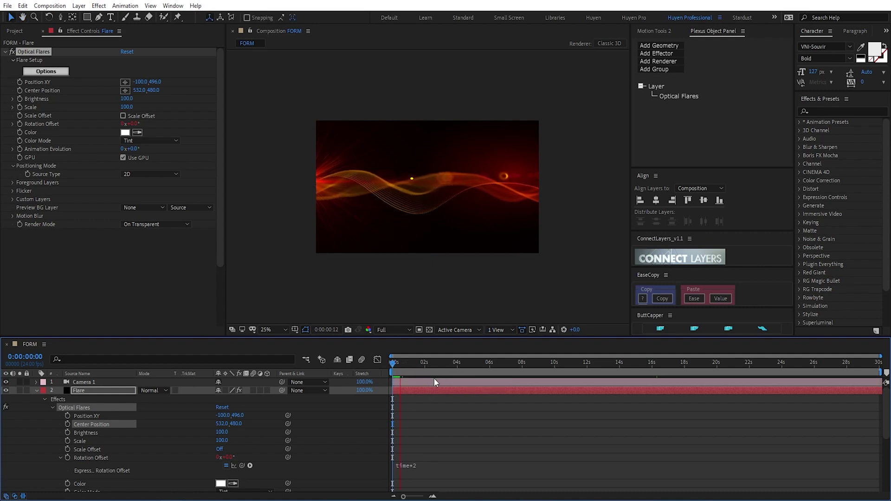
key("space")
key("space")
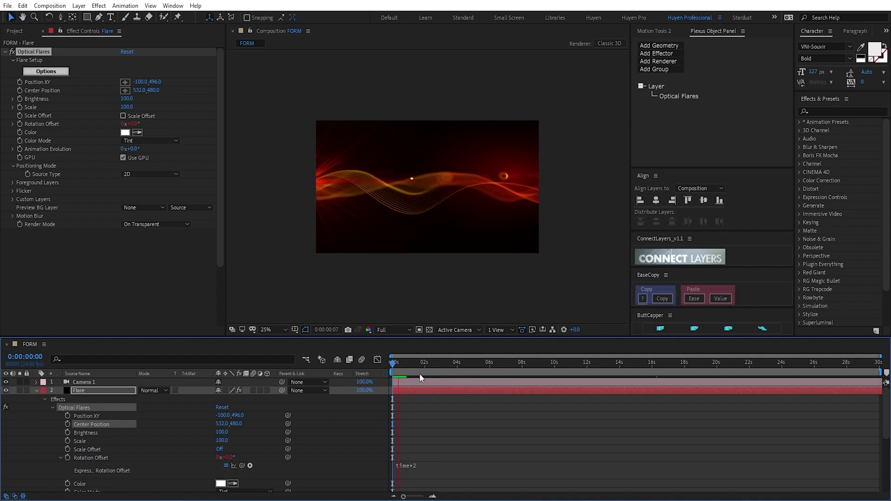
Step: Change the Rotation Offset expression to time*10 and preview the faster spin twice
left_click(429, 467)
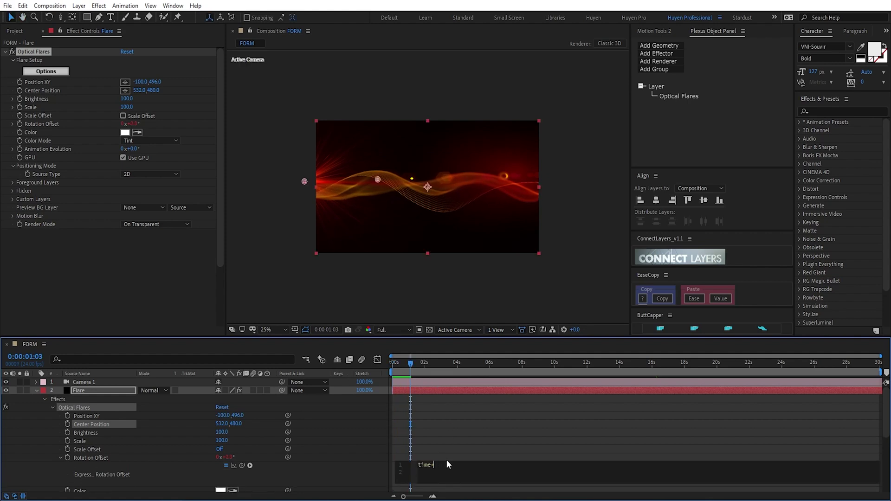
type("time*10")
key("Return")
key("Return")
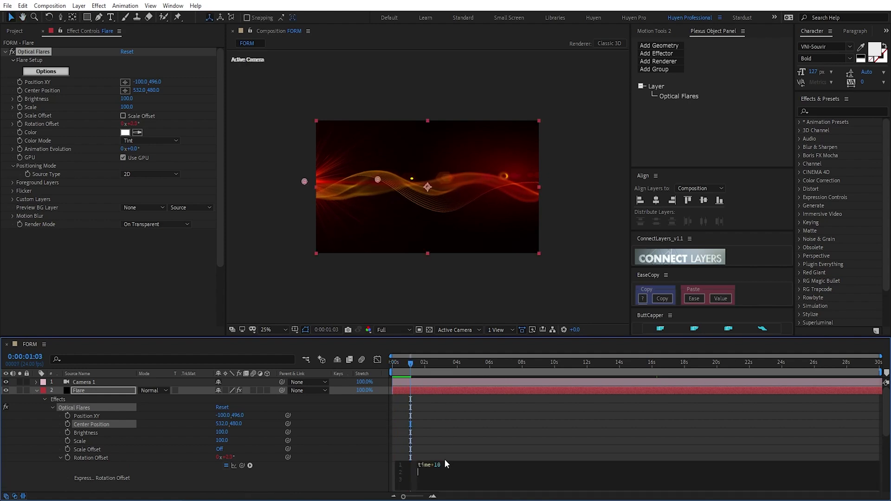
key("KP_Enter")
left_click(389, 360)
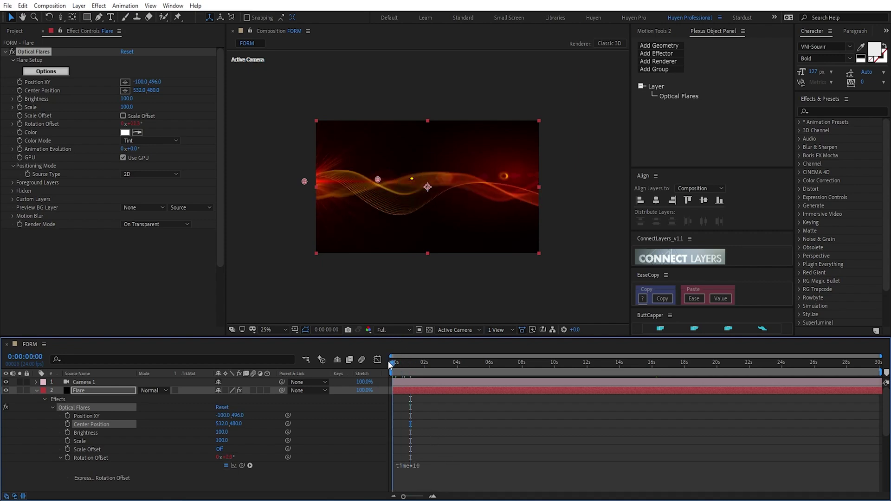
key("space")
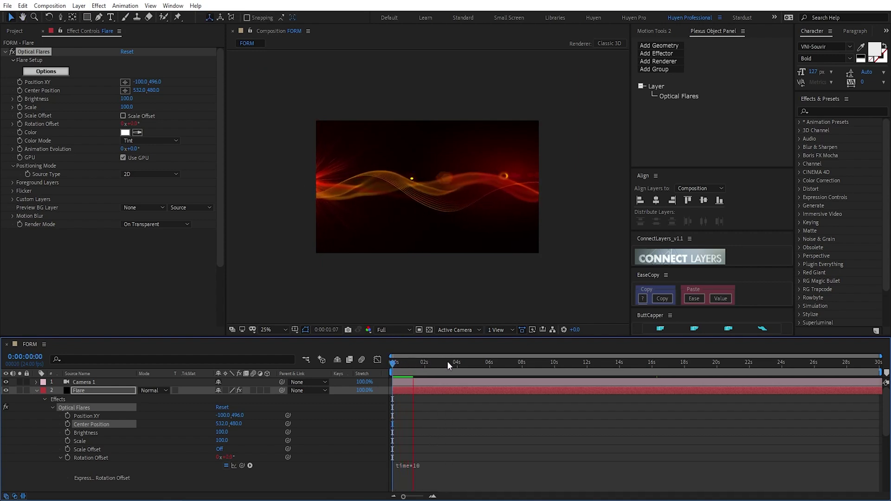
key("space")
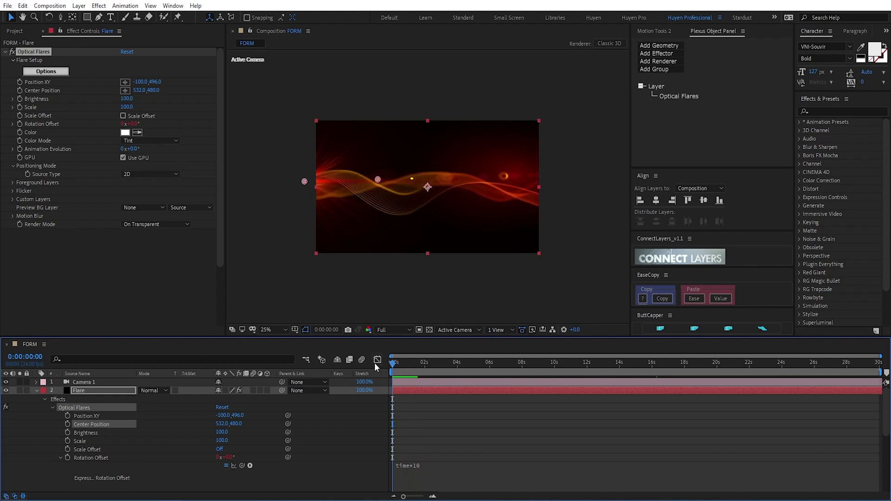
key("space")
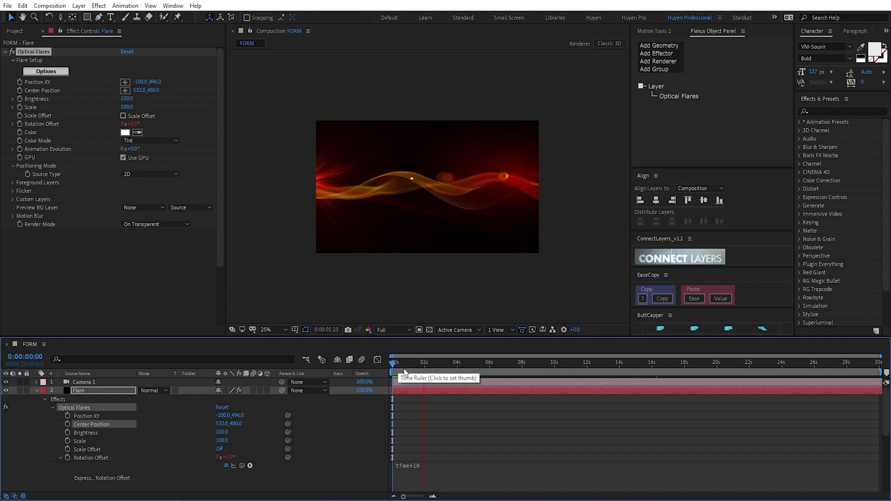
key("space")
Step: Remove the Rotation Offset expression and set Flicker Speed to 15 and Amount to 30
left_click(69, 458, "alt")
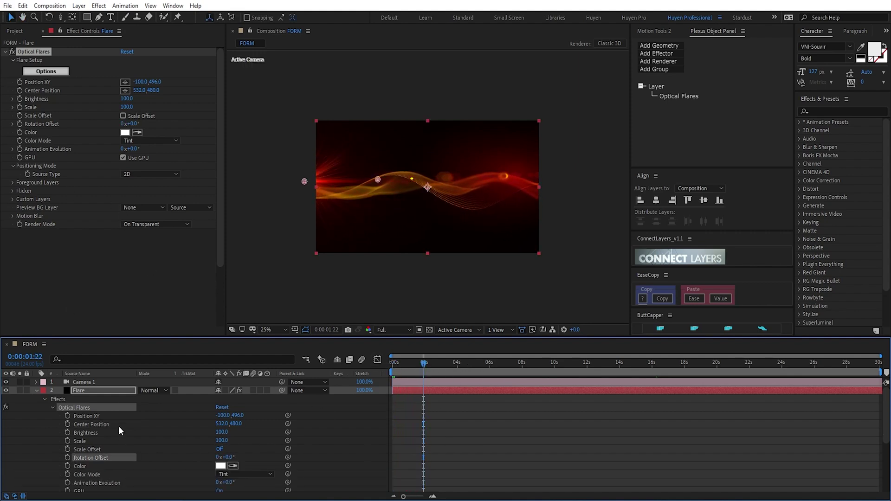
left_click(13, 190)
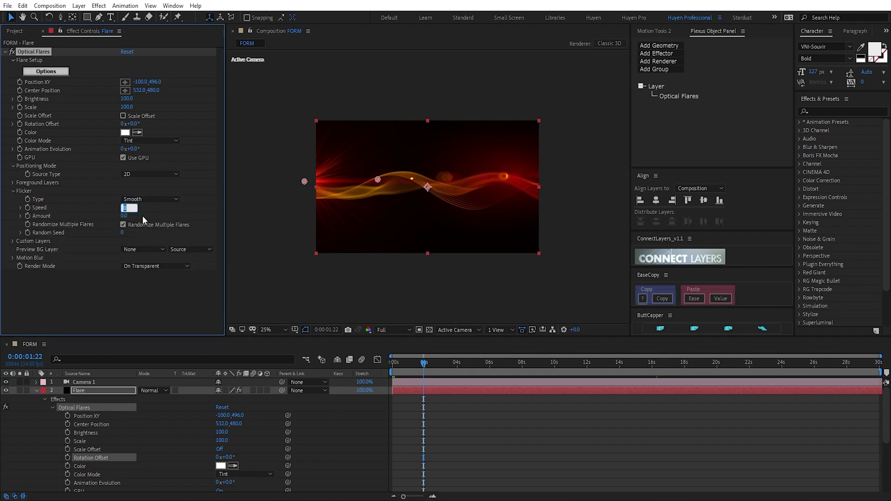
type("15")
key("Tab")
type("30")
key("Tab")
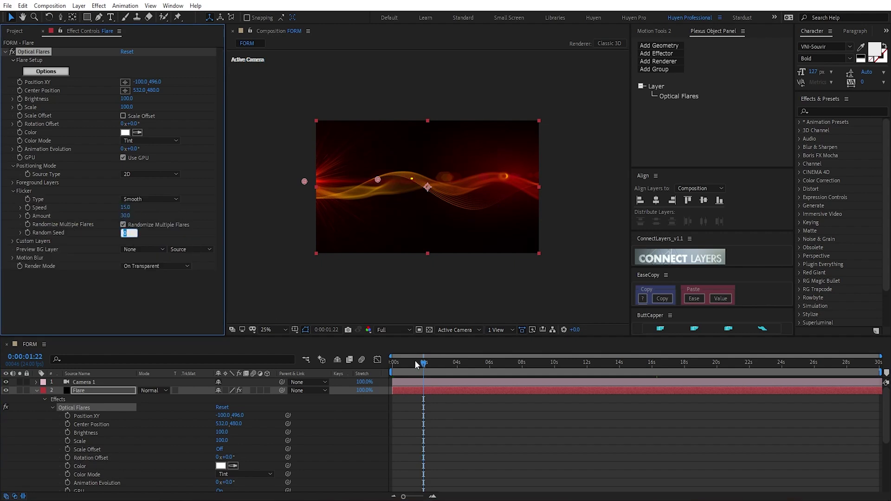
Step: Preview the flickering flare from the start, then collapse and deselect the Flare layer
left_click_drag(416, 364, 393, 365)
key("space")
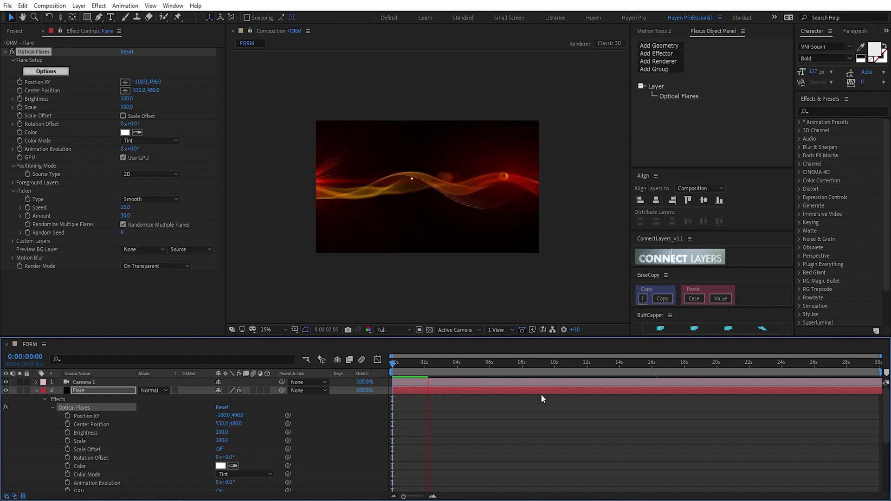
left_click(37, 391)
left_click(456, 413)
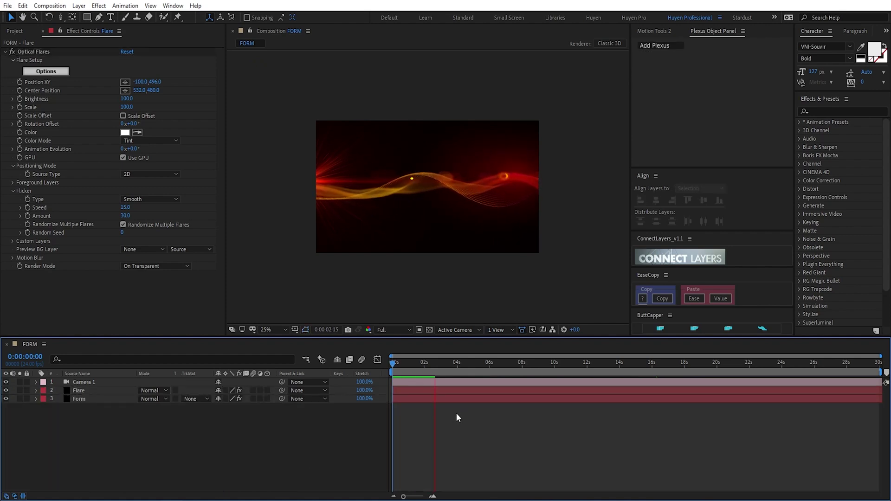